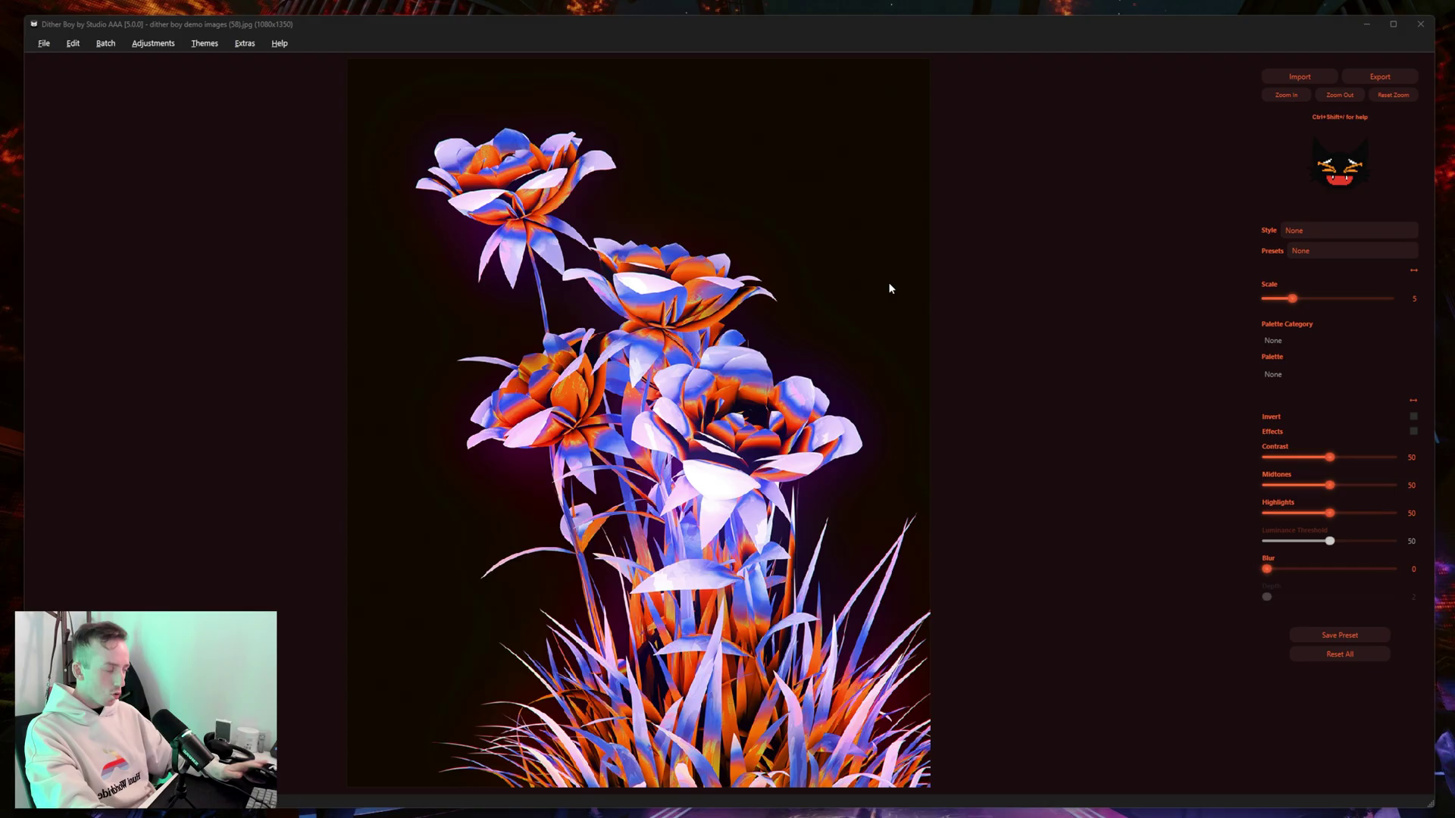
- Apply the Modulated Diffuse Y dither style to the flower after briefly trying Floyd-Steinberg
click(1324, 232)
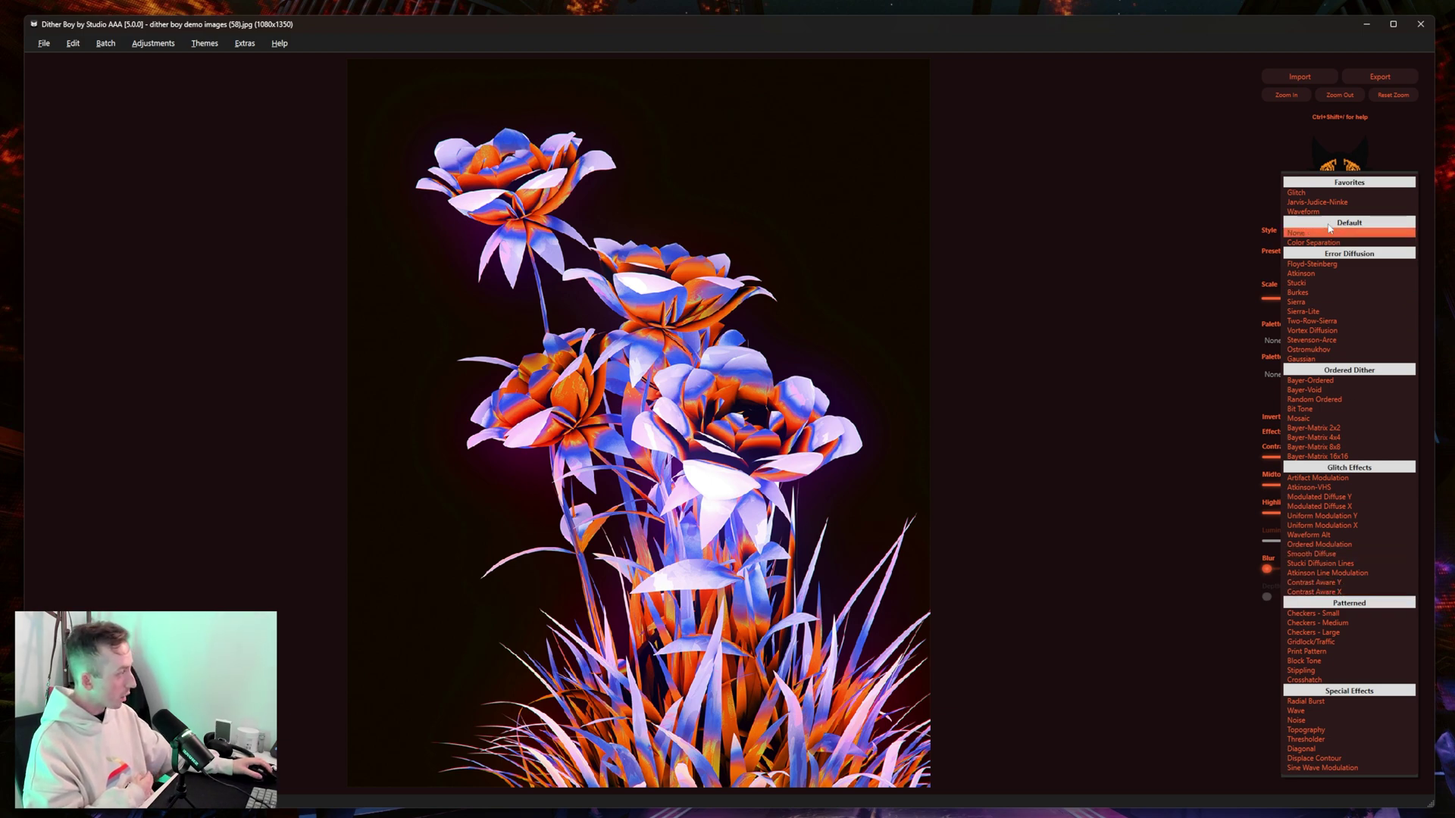
click(1320, 497)
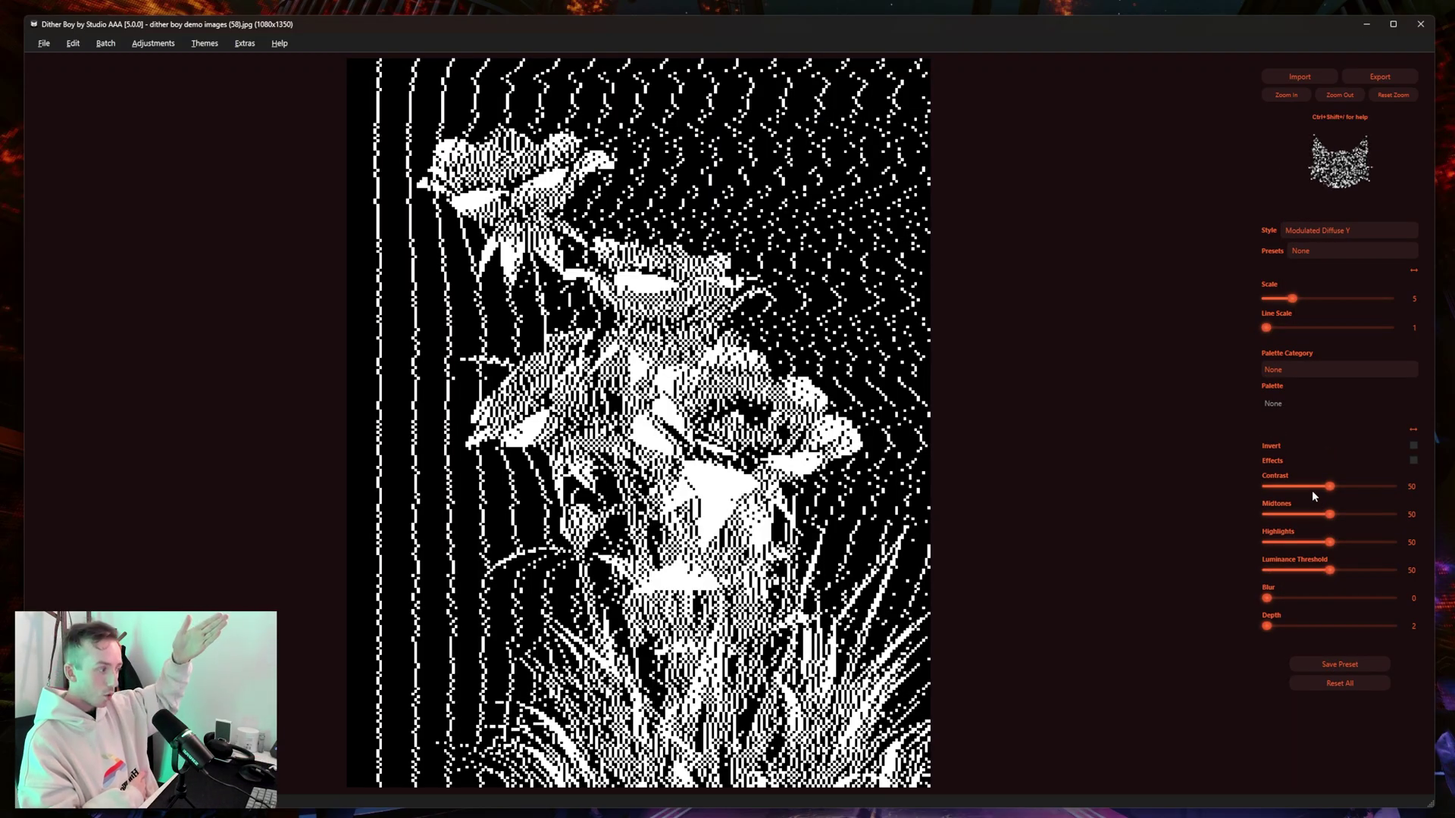
click(1317, 230)
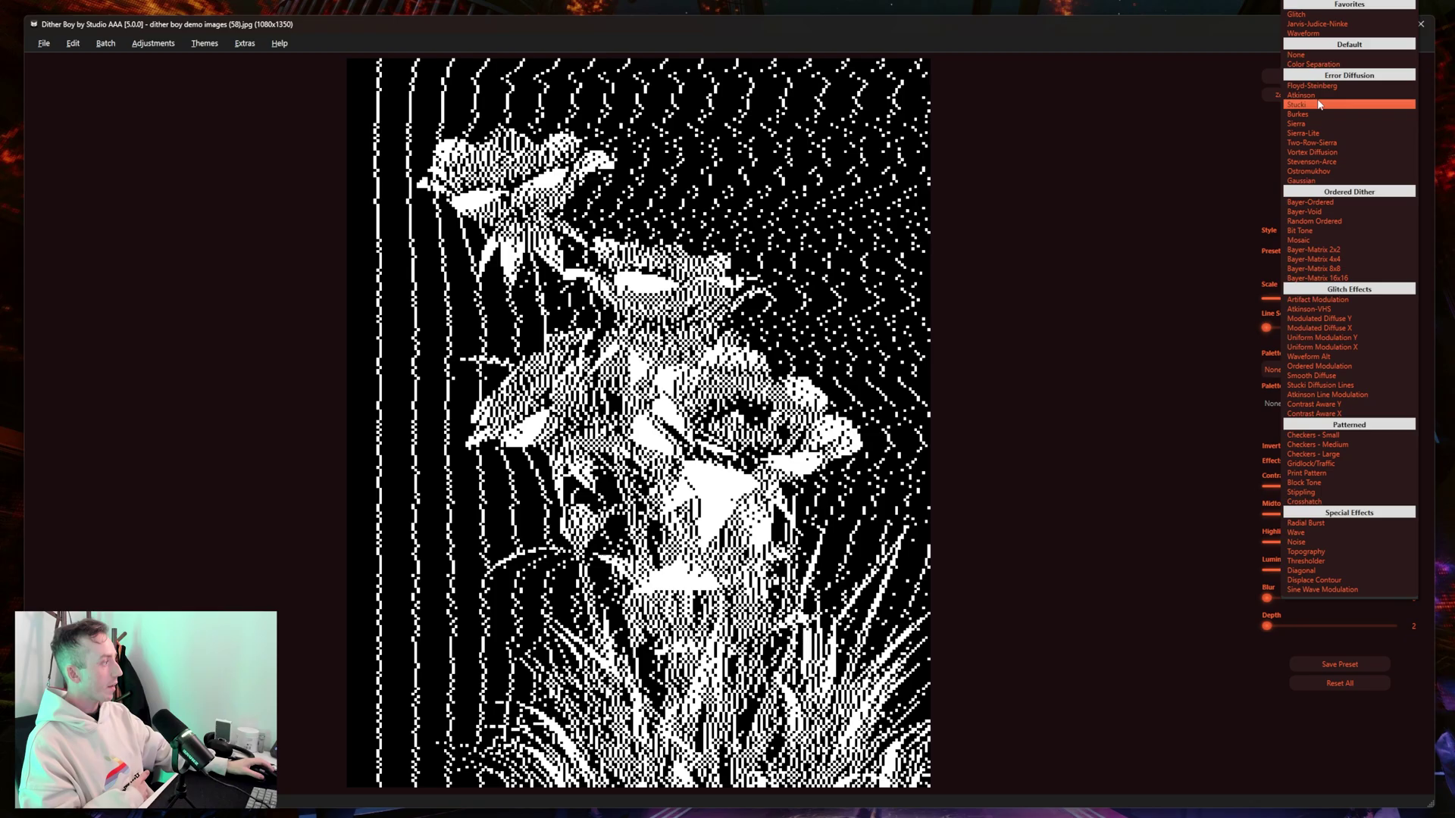
click(1311, 86)
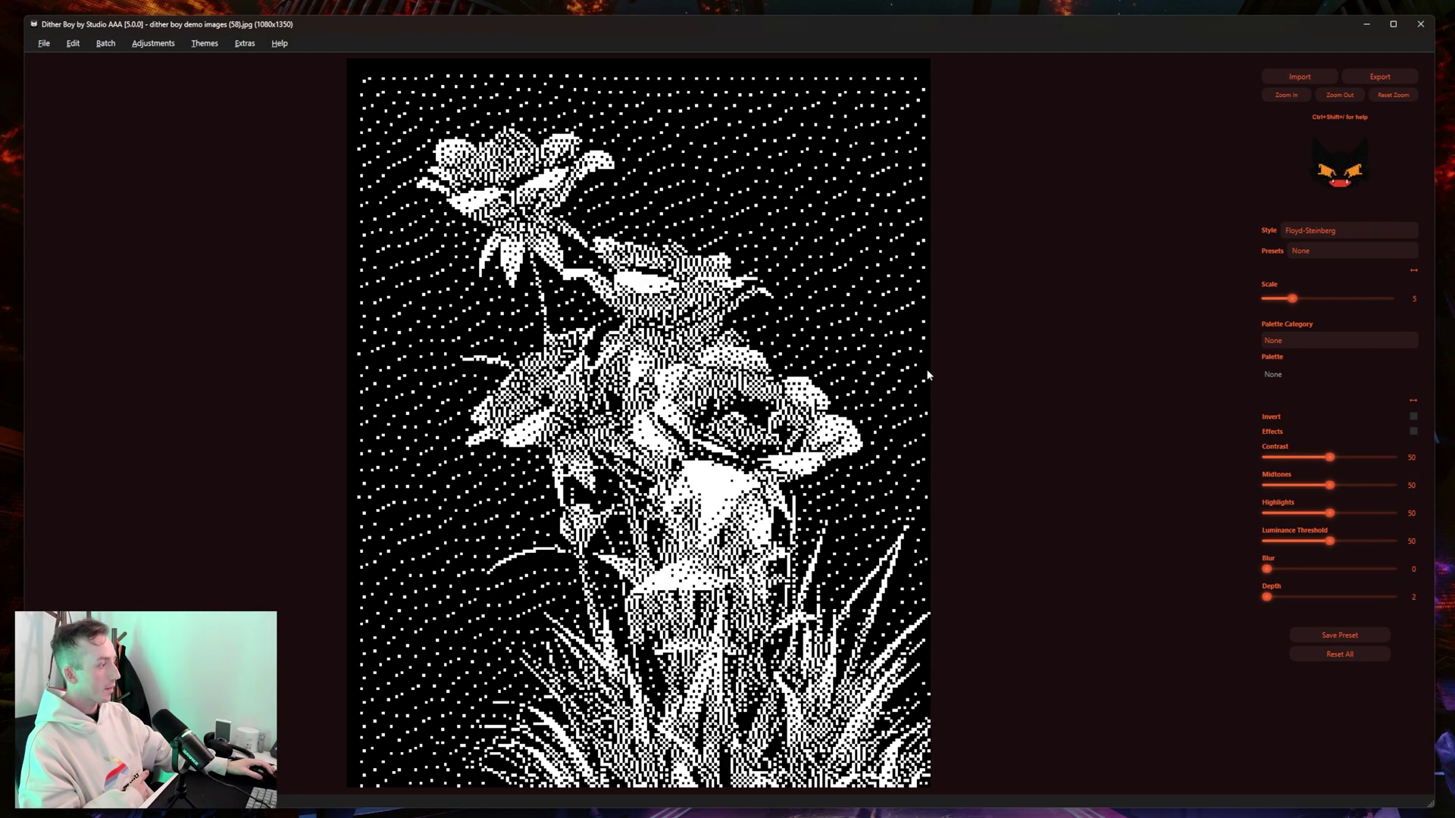
click(1362, 227)
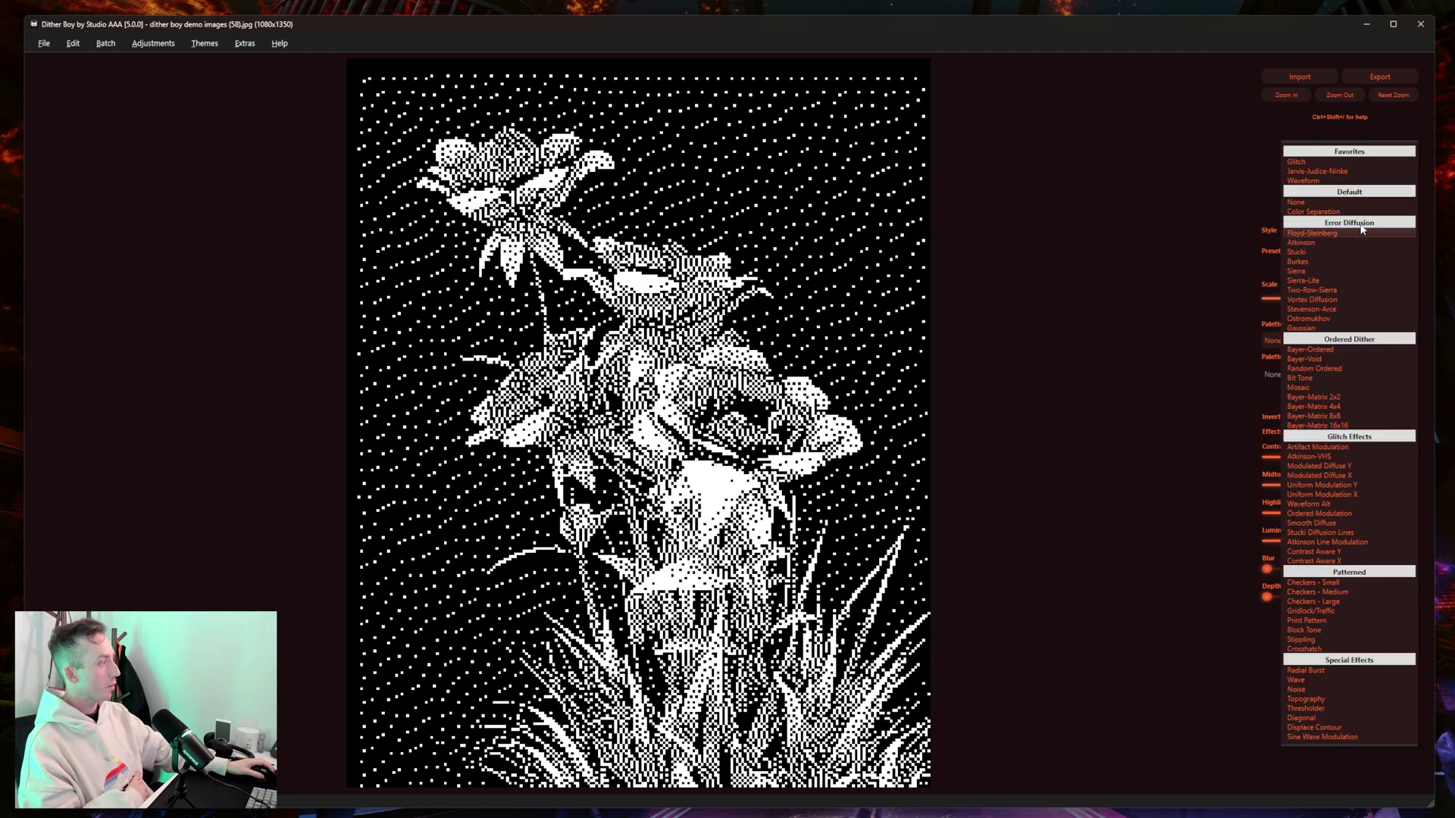
click(1353, 466)
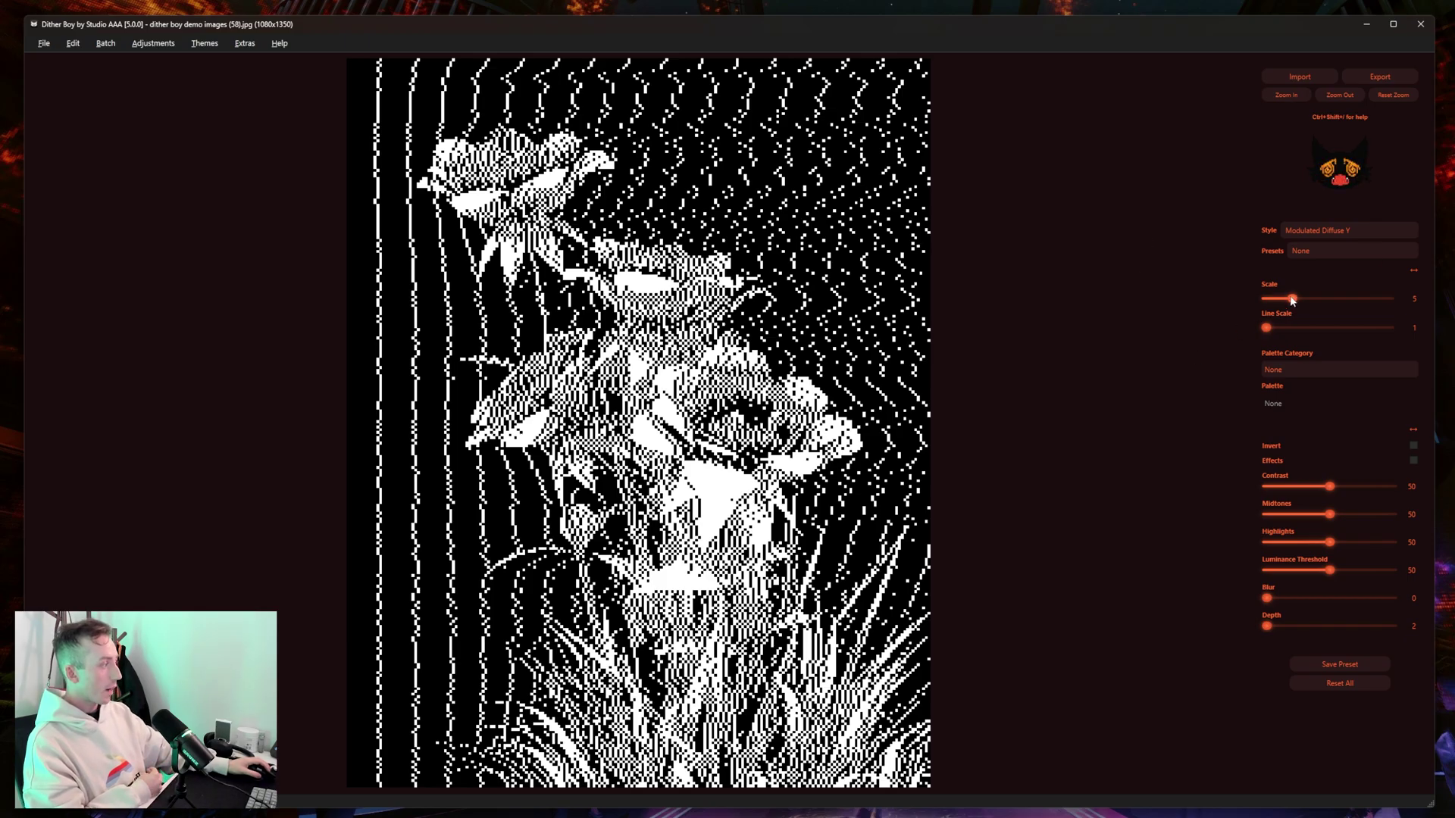
- Enable Effects and set the Epsilon Glow radius to 99 and intensity to 275
click(1413, 461)
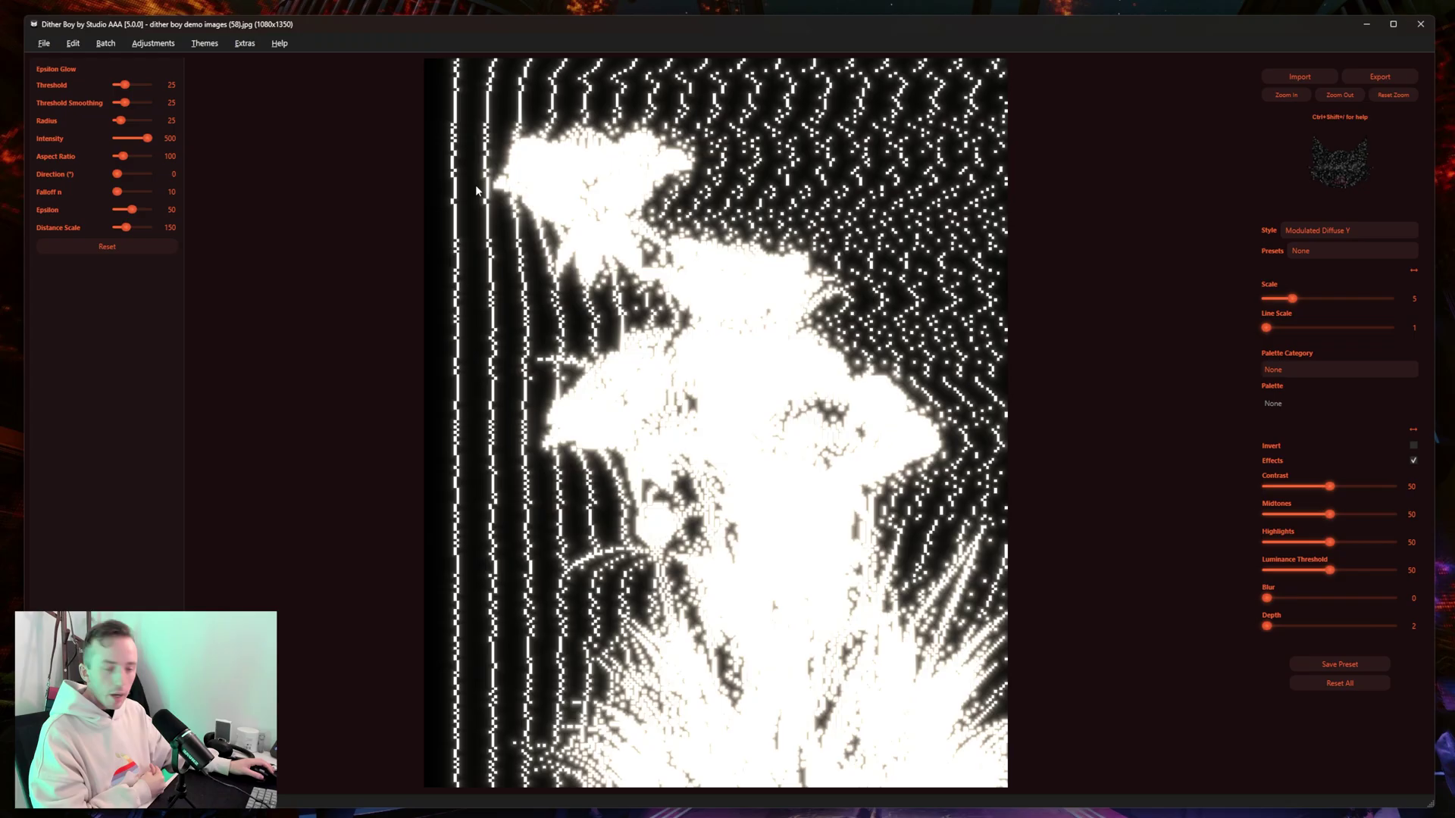
drag(123, 121, 134, 121)
click(127, 139)
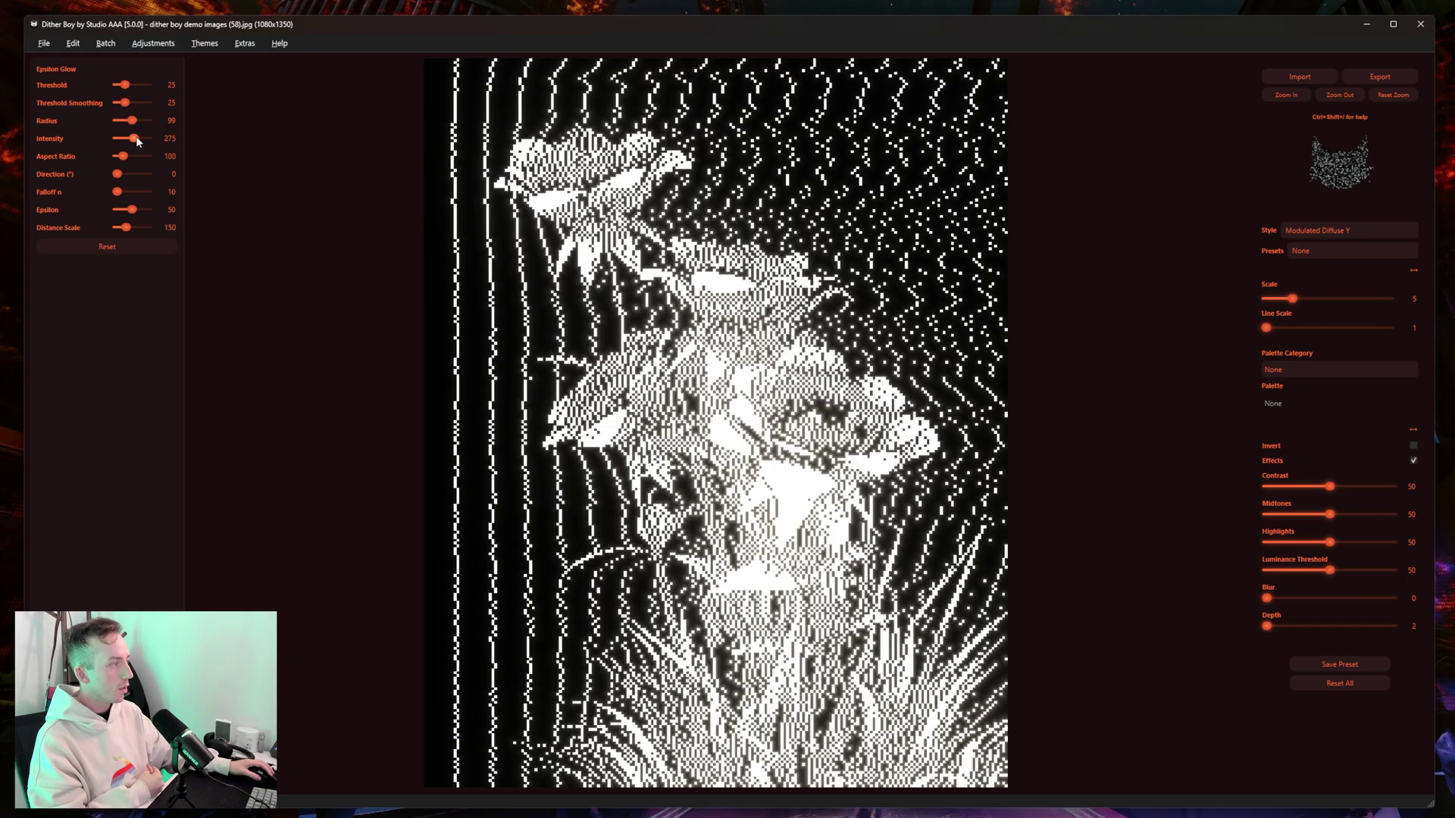
click(134, 138)
click(142, 121)
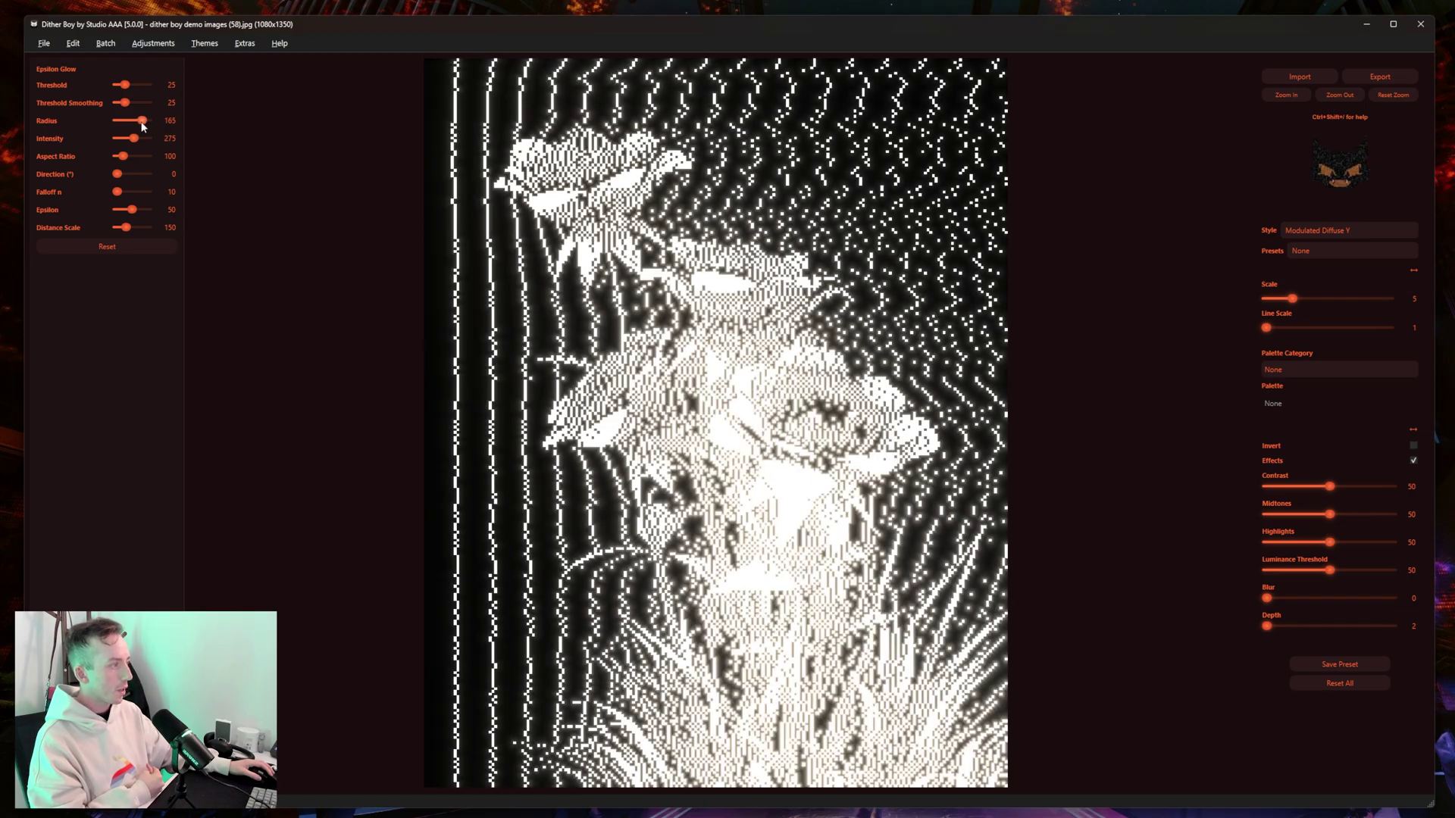
drag(142, 121, 132, 121)
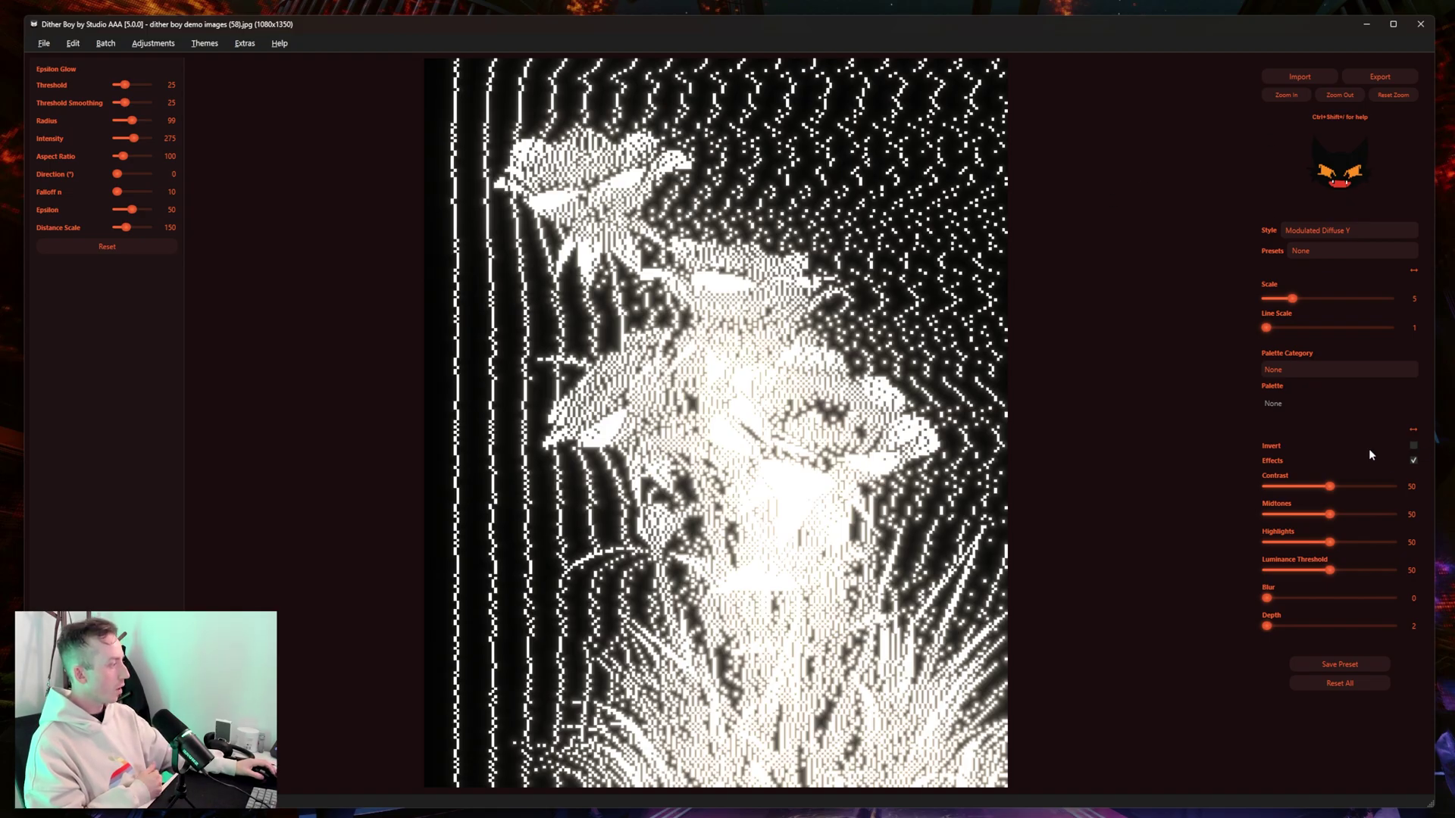
- Reduce the dither Scale to 2 and zoom in to inspect the finer pattern
drag(1284, 303, 1277, 304)
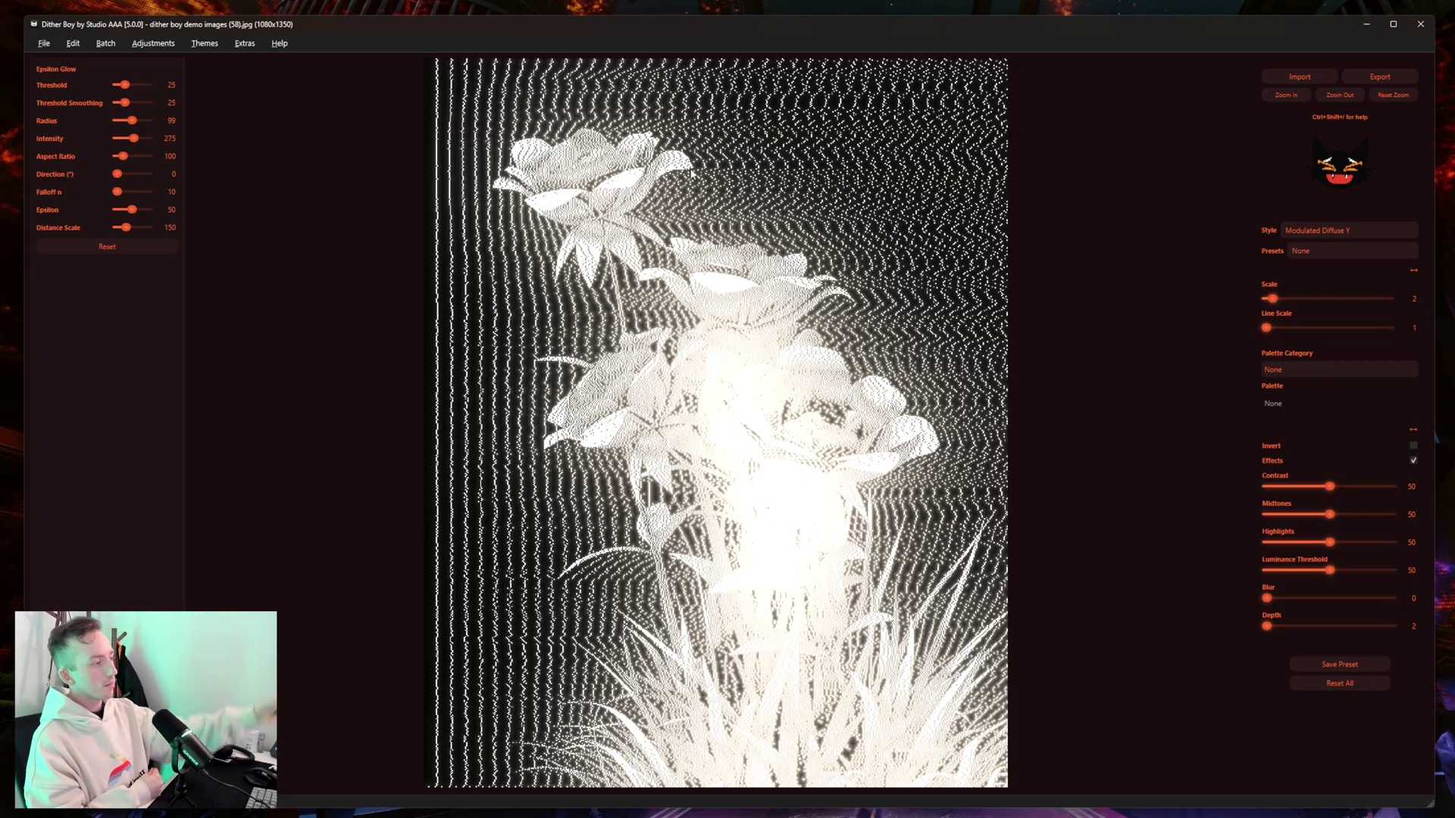
click(1292, 95)
drag(648, 292, 1389, 427)
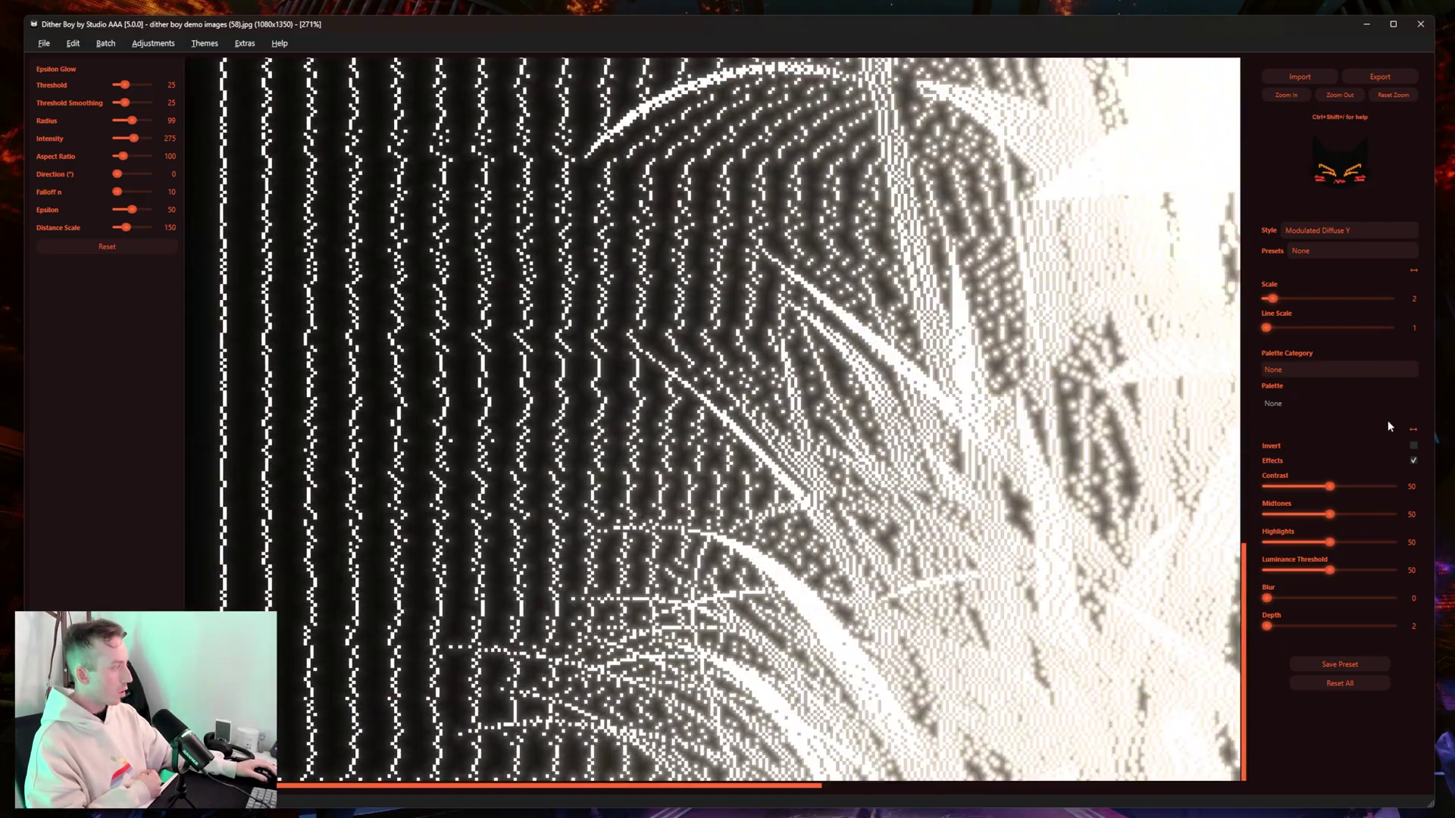
scroll(944, 449, up, 15)
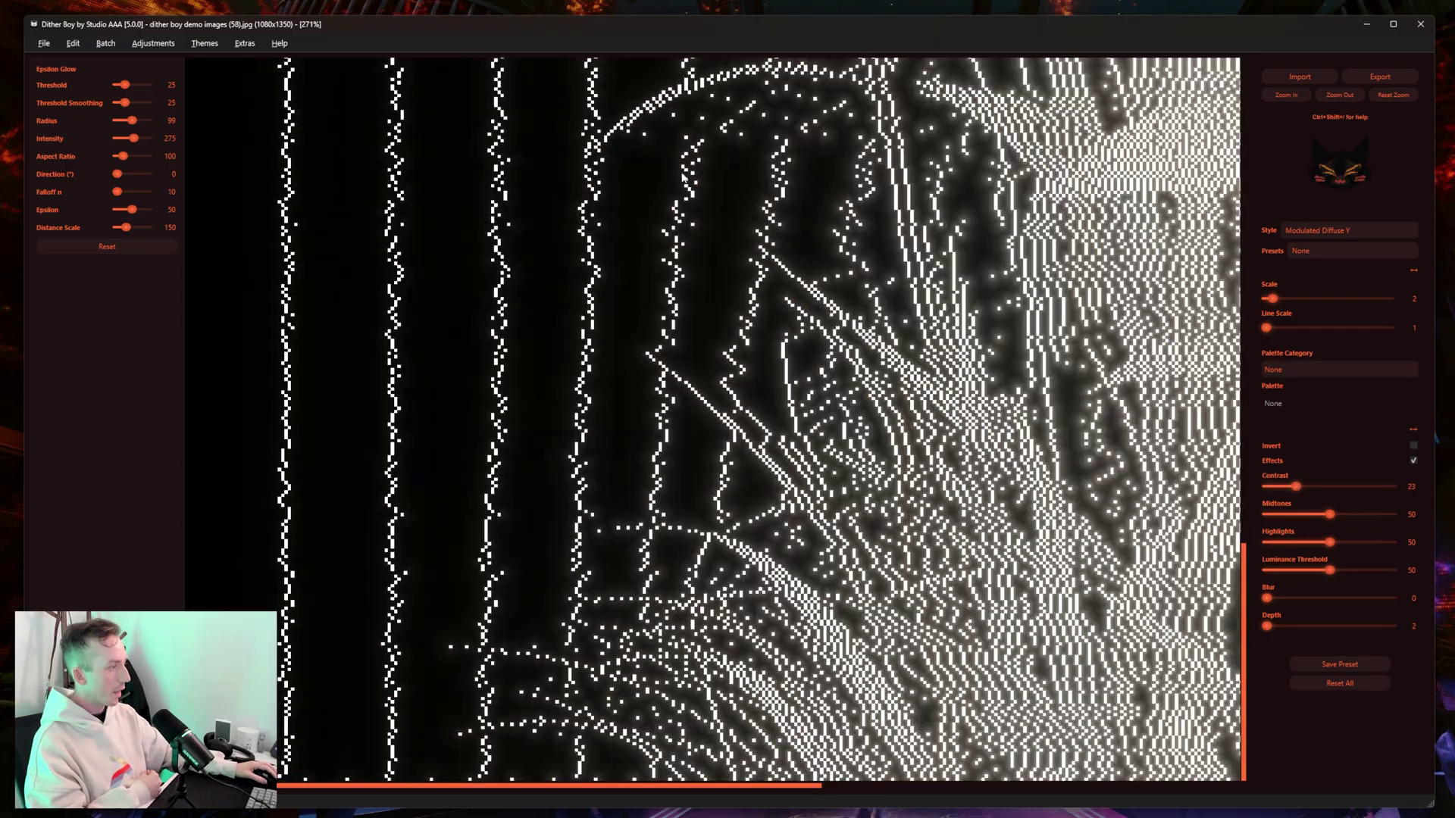
key(ctrl+0)
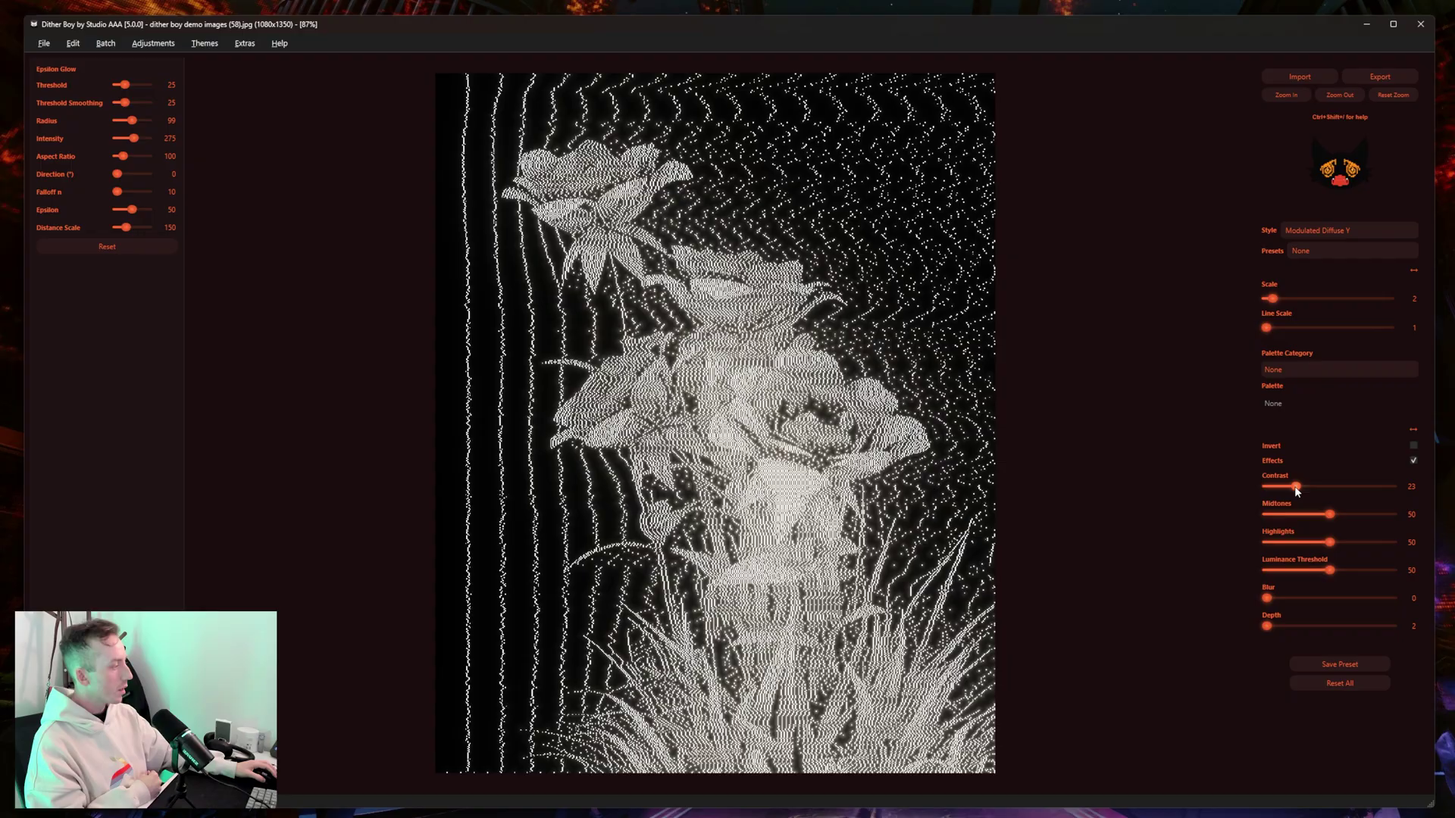
- Drop the Contrast to 5 after briefly pushing it to its maximum of 100
click(1377, 487)
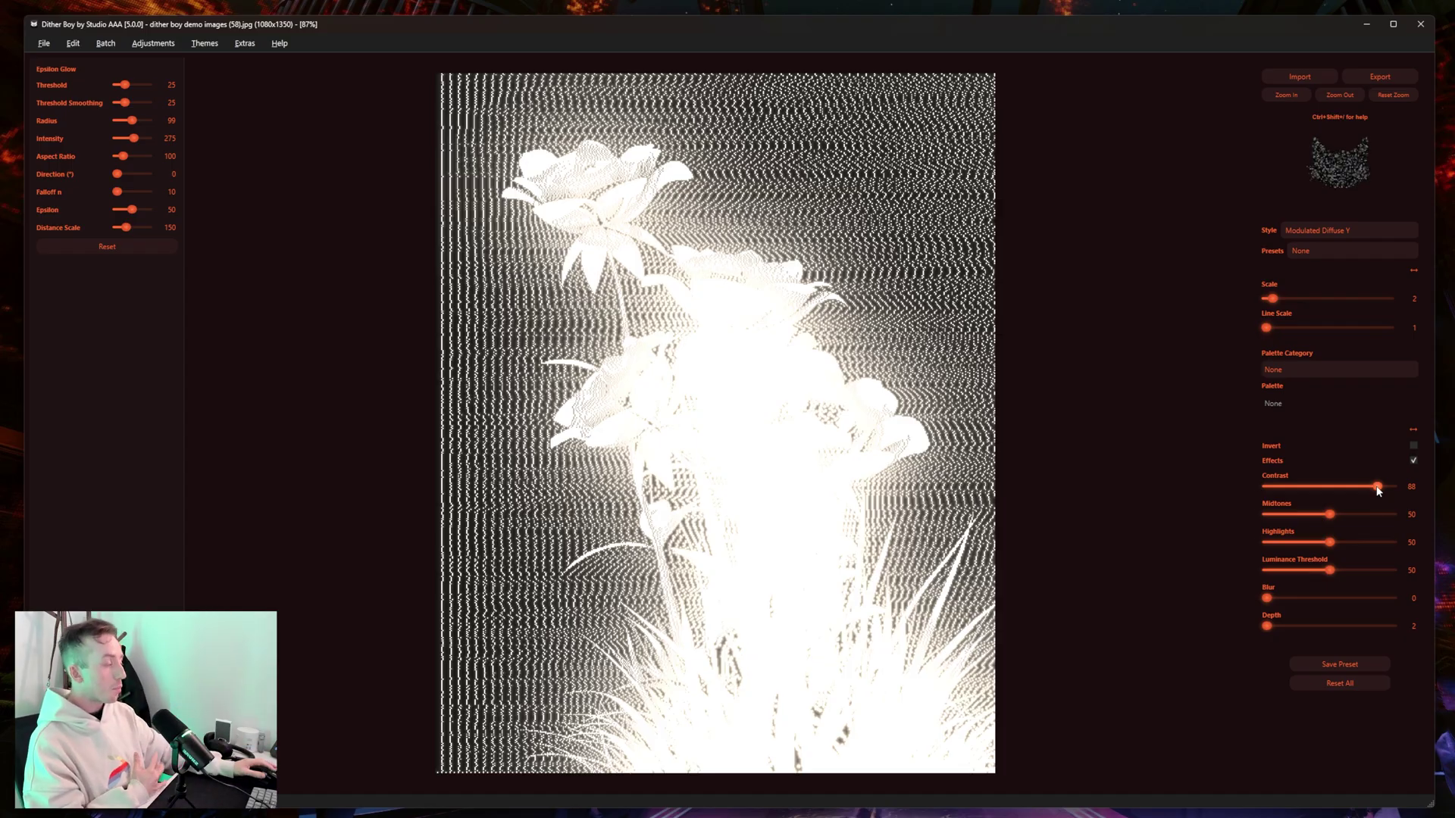
drag(1378, 491, 1395, 493)
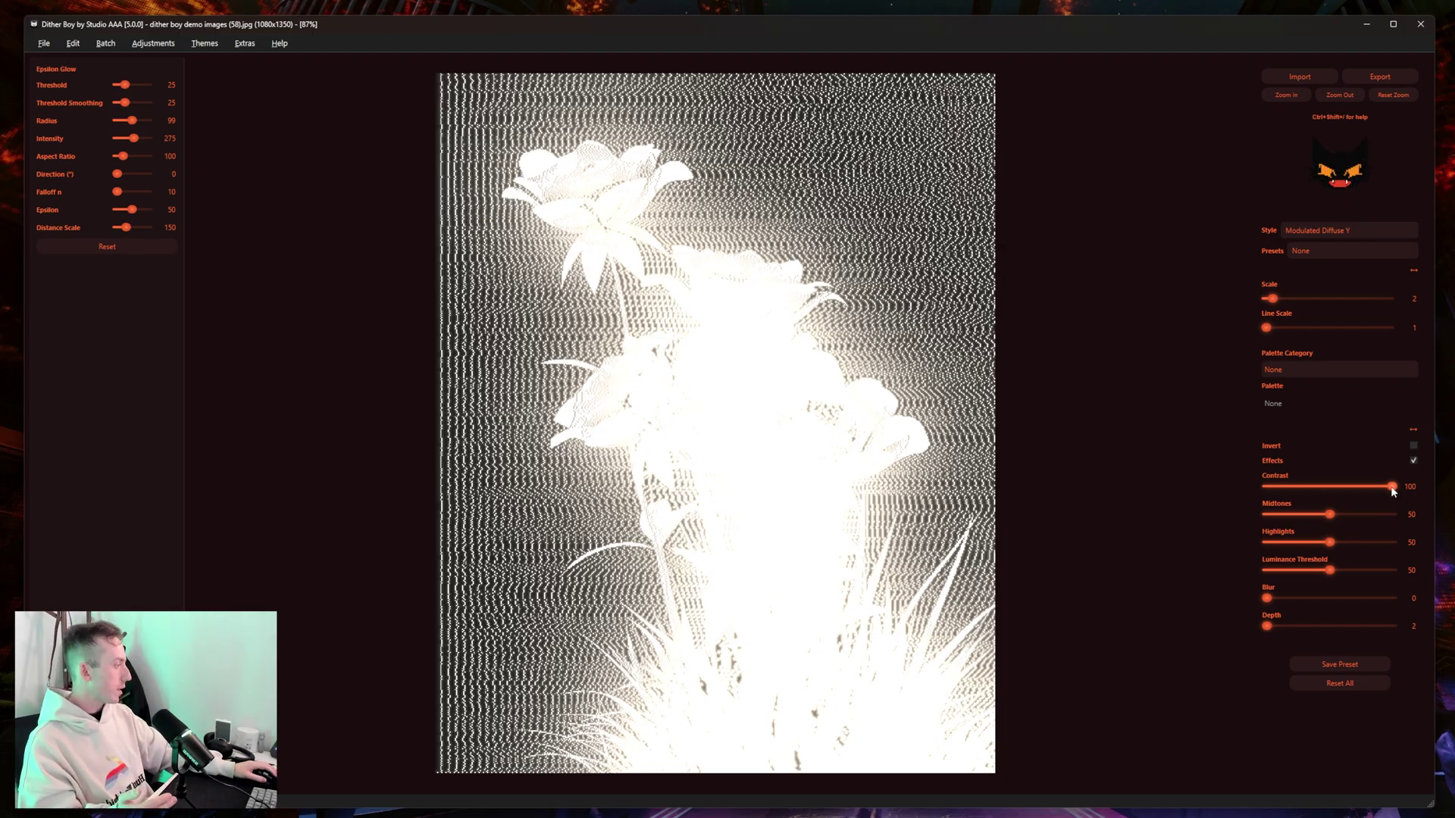
drag(1392, 487, 1276, 486)
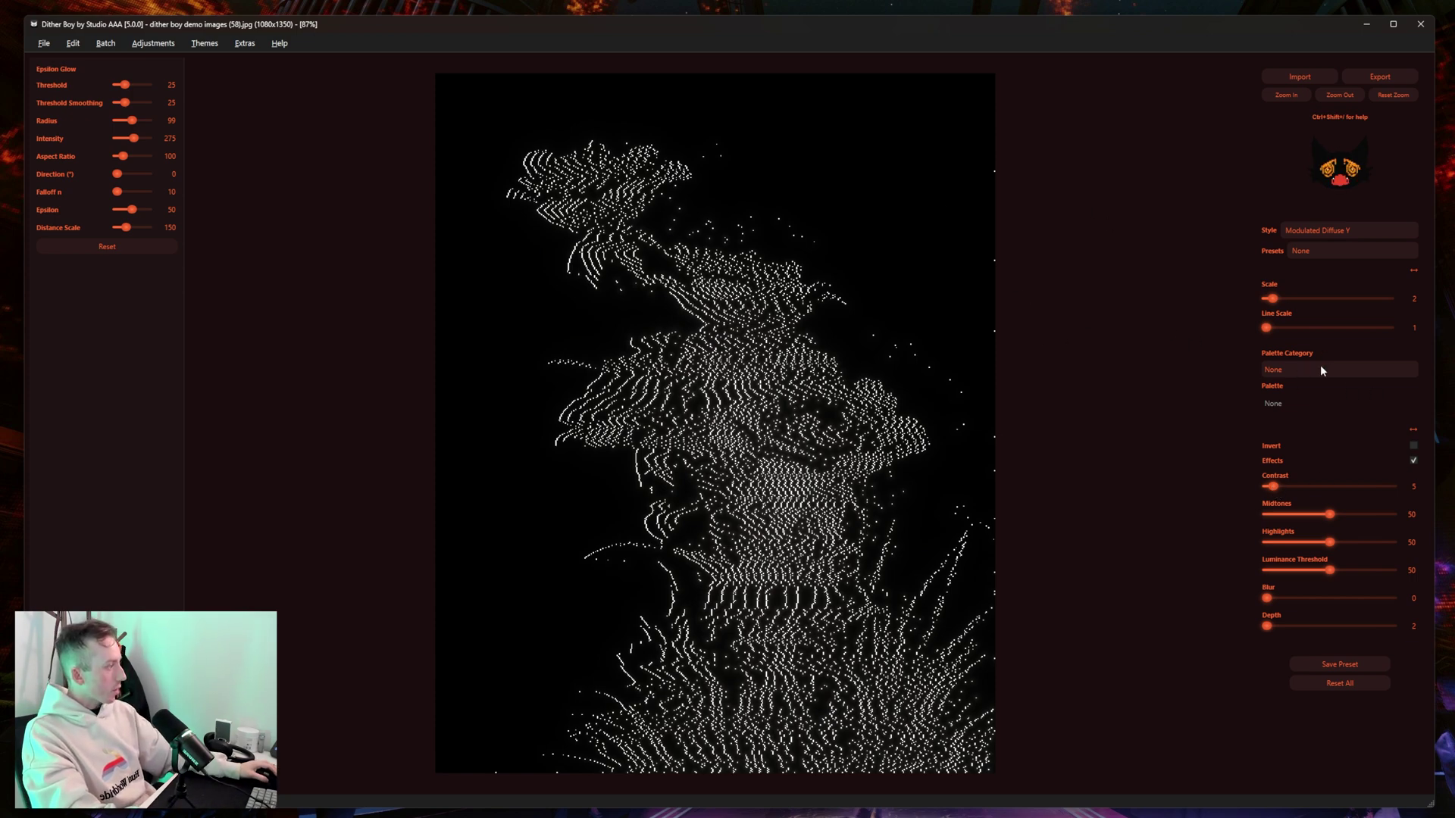
- Switch the palette to the Source category's Source 3 palette
click(1322, 372)
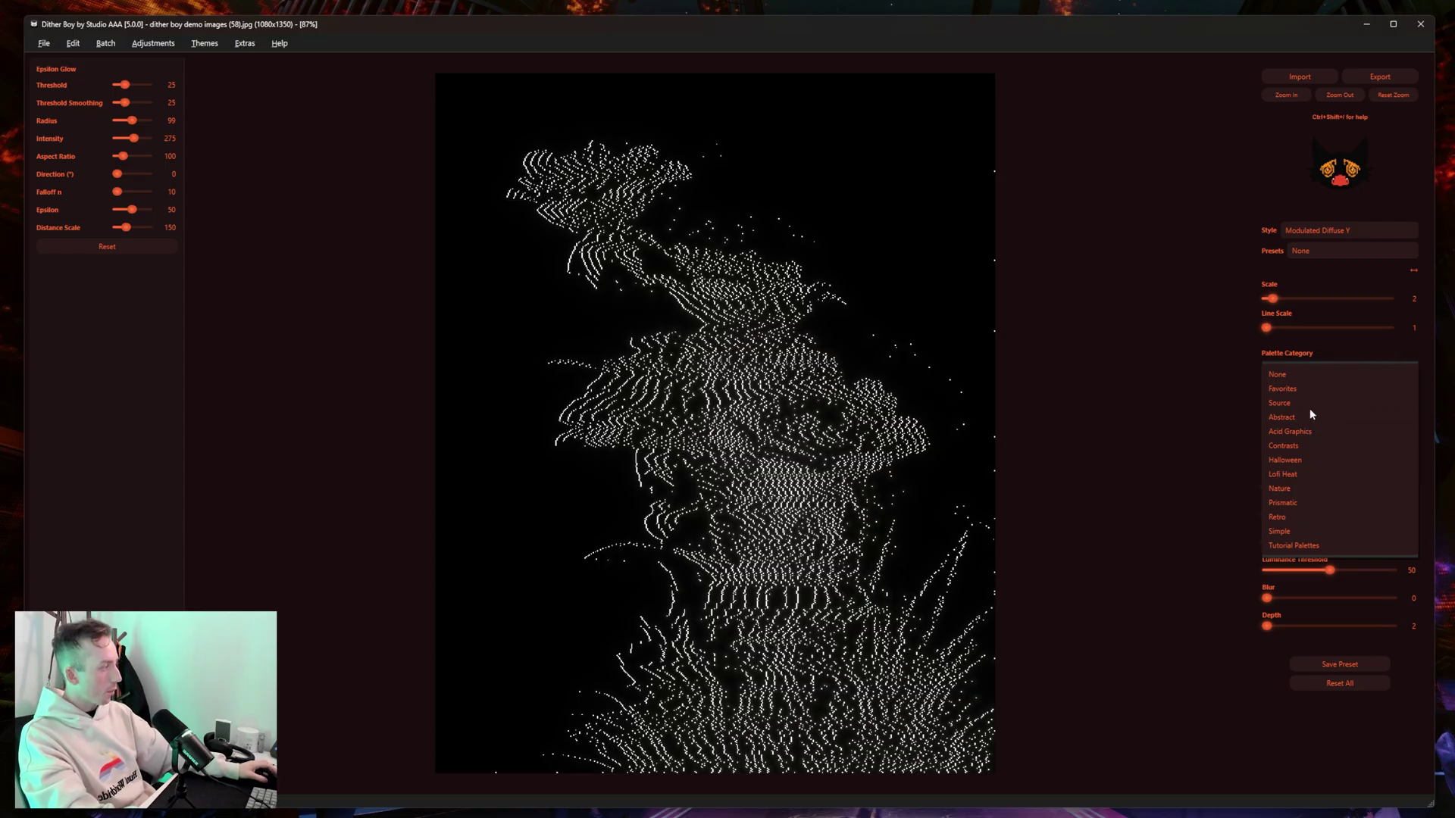
click(1282, 403)
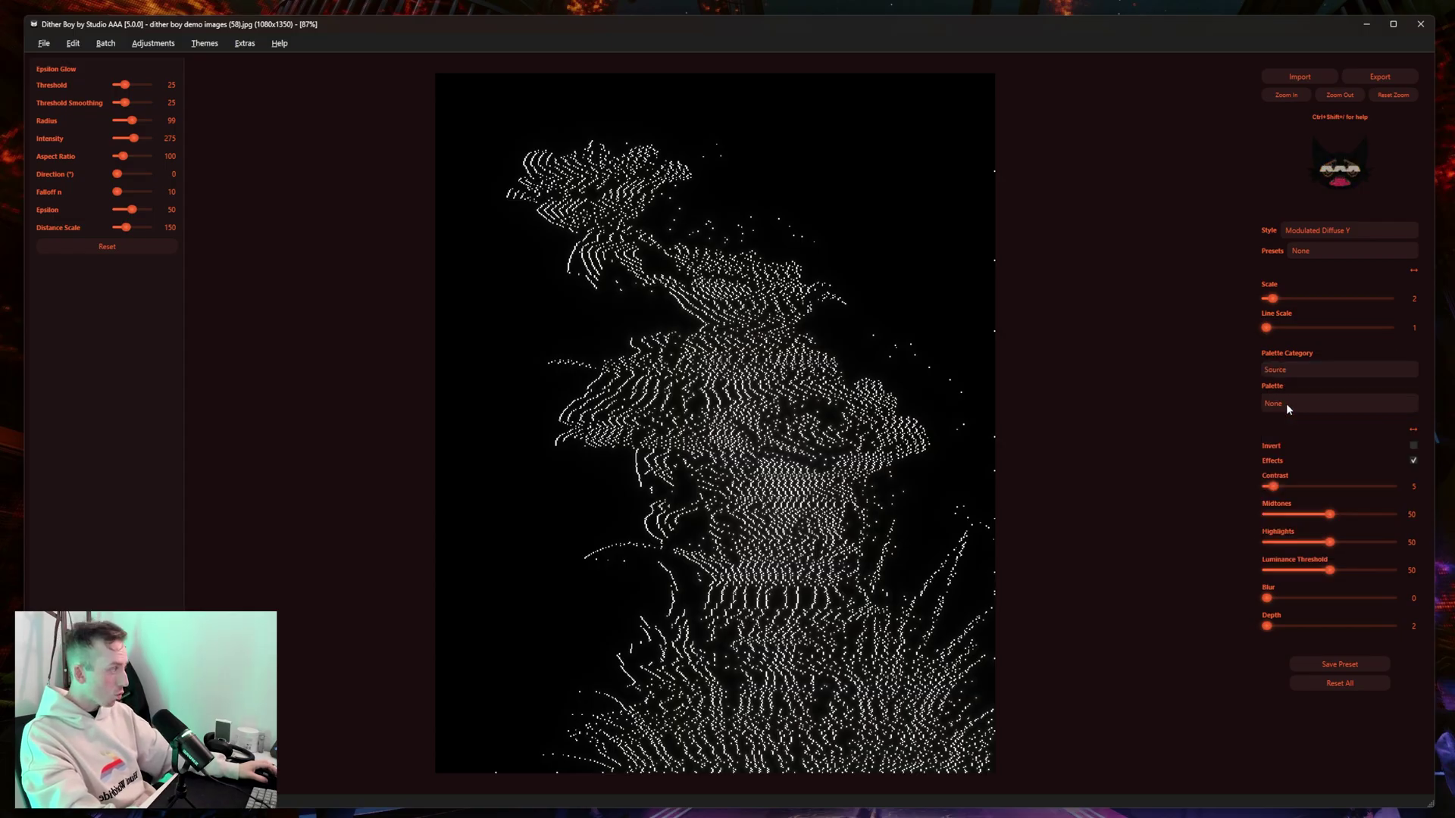
click(1285, 403)
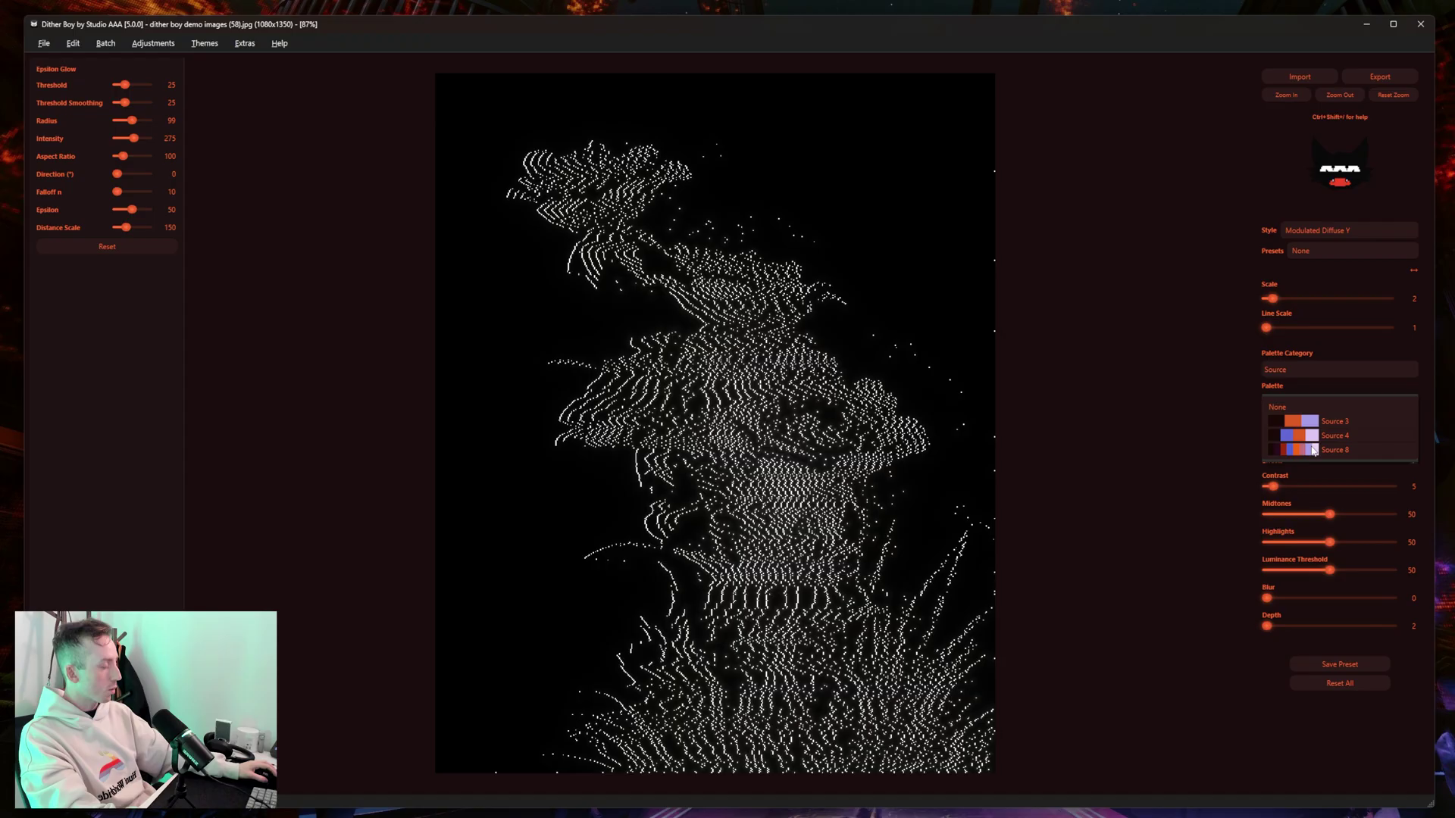
click(1312, 429)
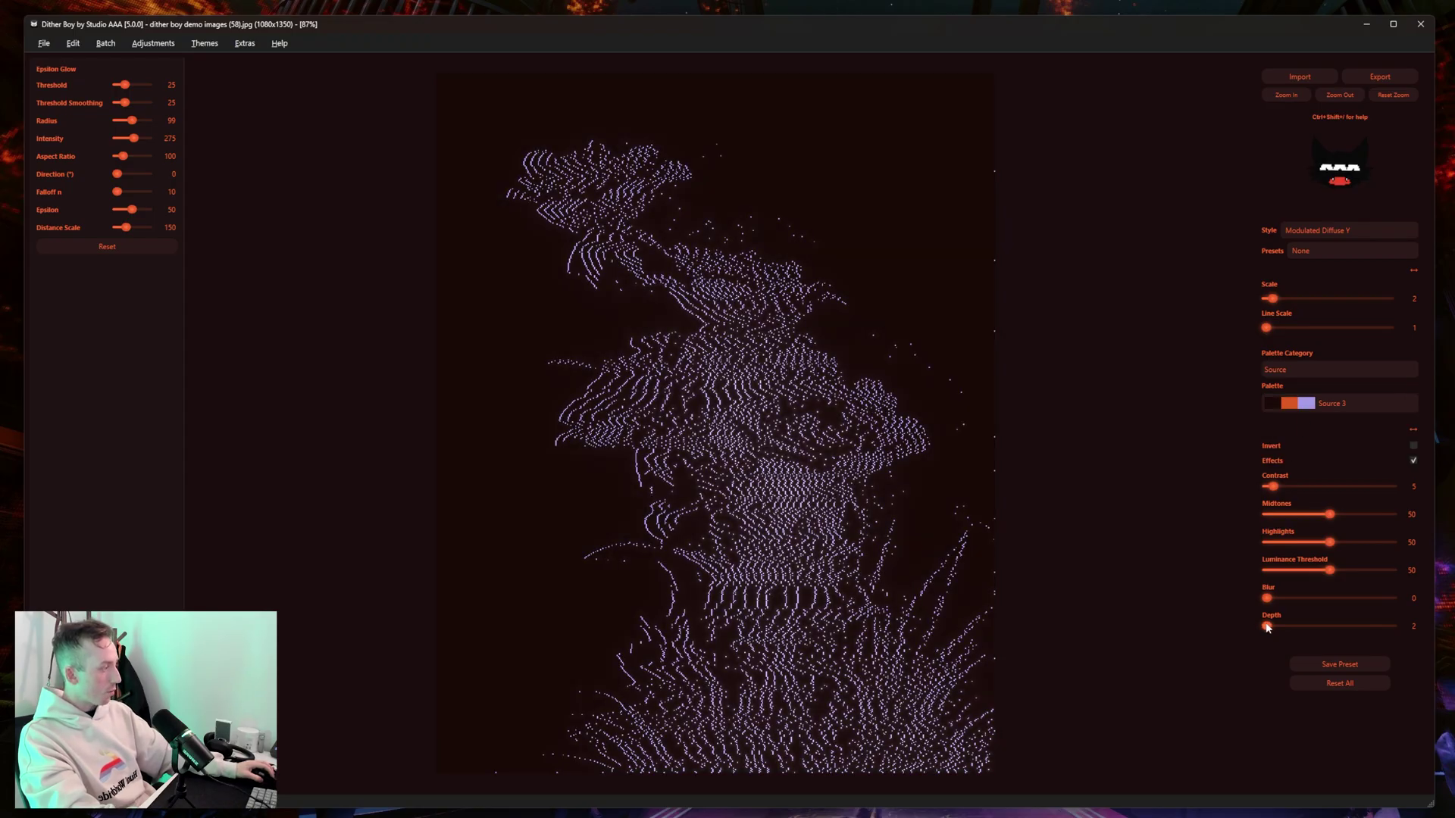
- Set Depth to 3, Contrast to 9 and glow Intensity to 500
drag(1268, 627, 1271, 626)
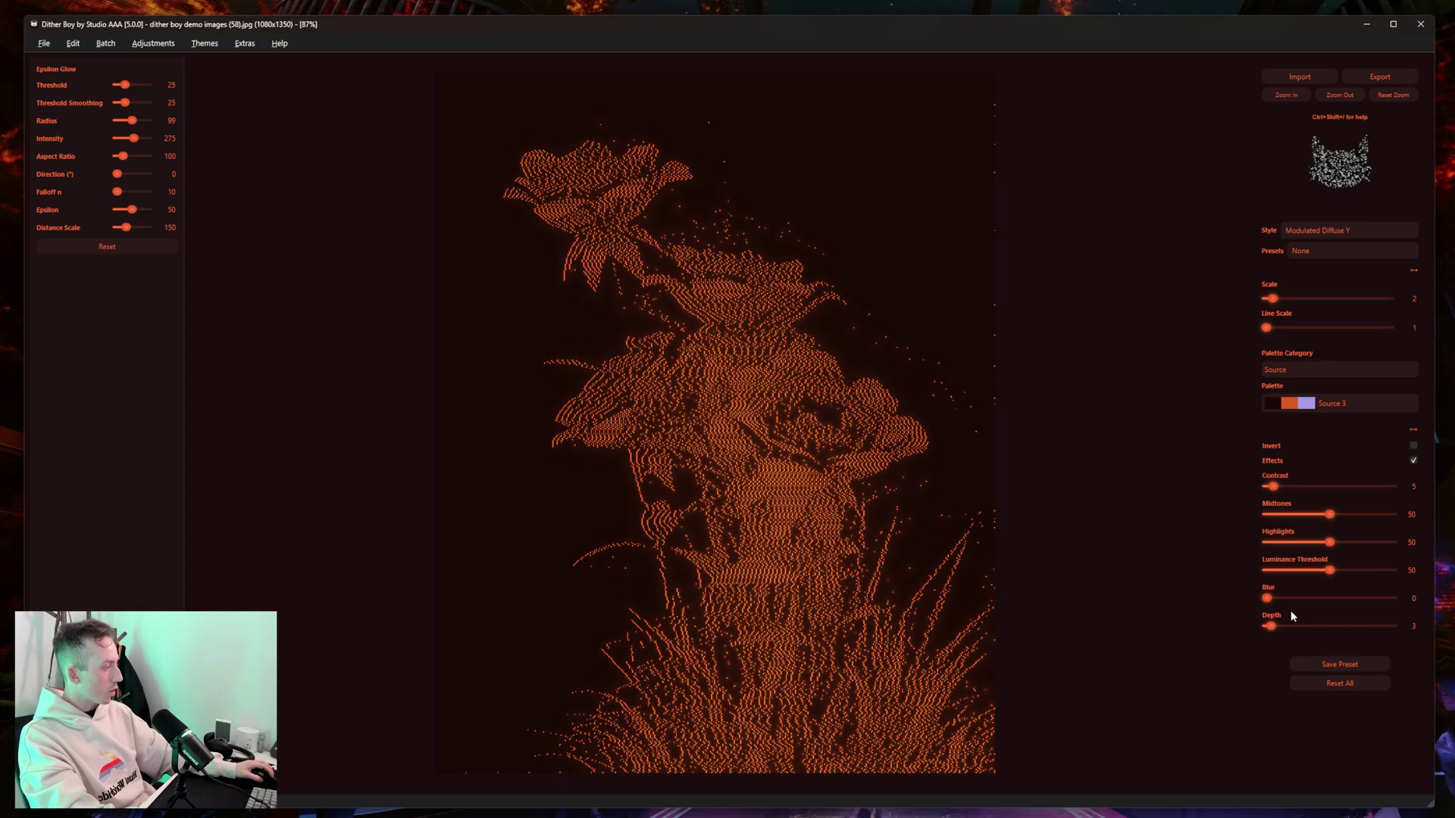
click(1279, 485)
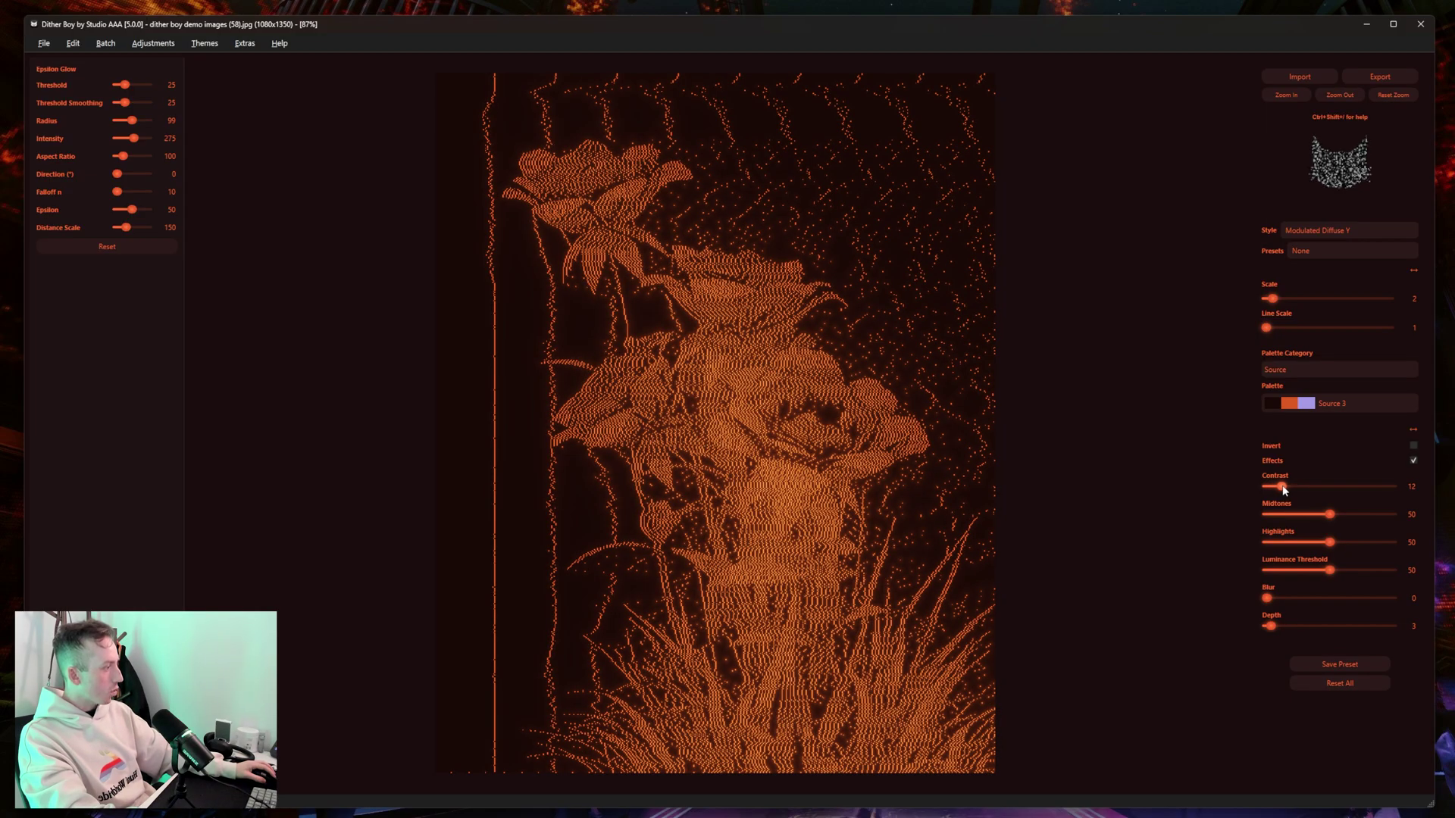
drag(1283, 491, 1281, 491)
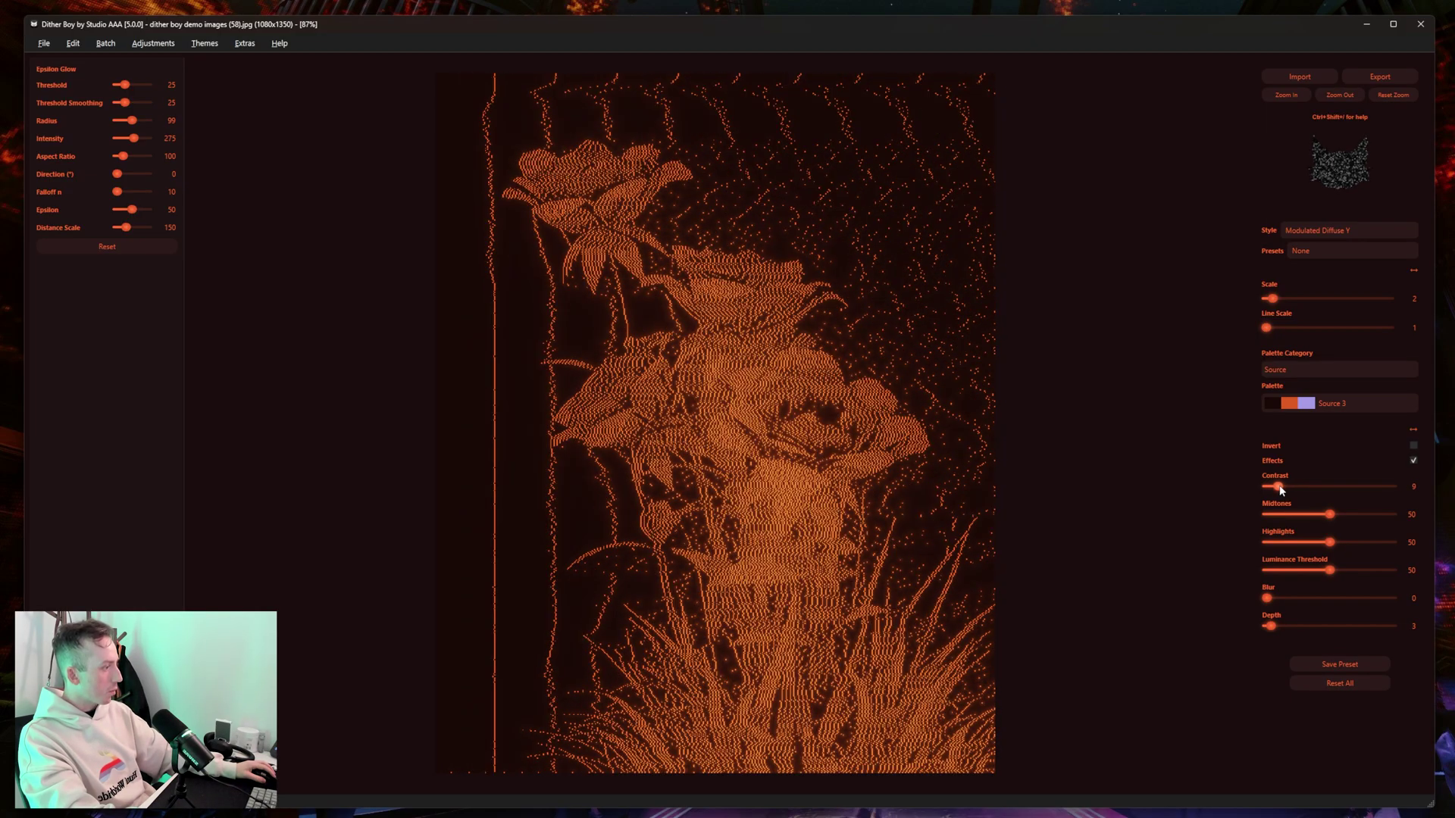
mouse_move(133, 139)
mouse_down()
mouse_move(152, 140)
mouse_move(118, 121)
mouse_up()
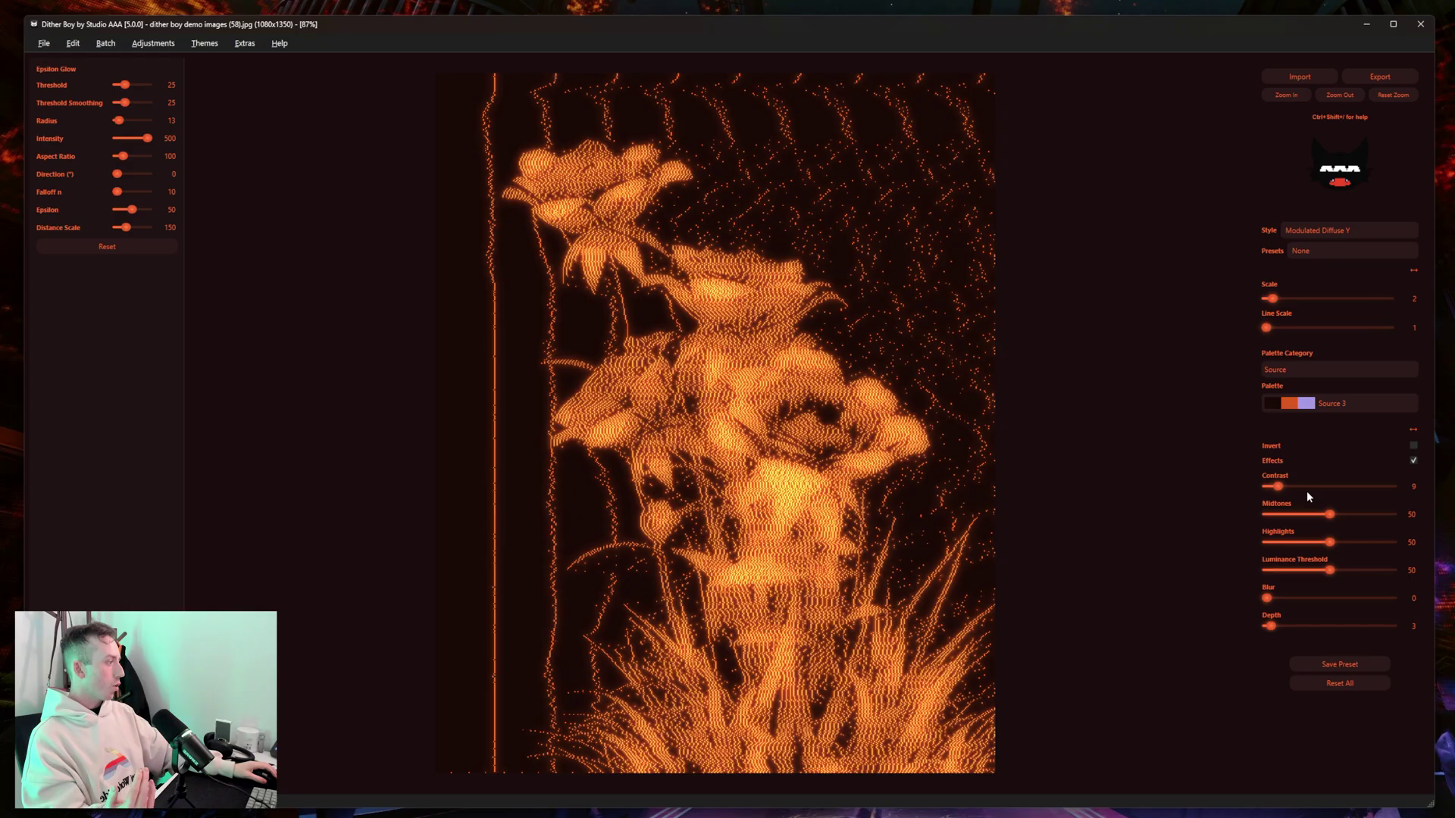
- Raise contrast to 12 and try glow thresholds between 67 and 78
drag(1278, 486, 1342, 493)
click(1275, 625)
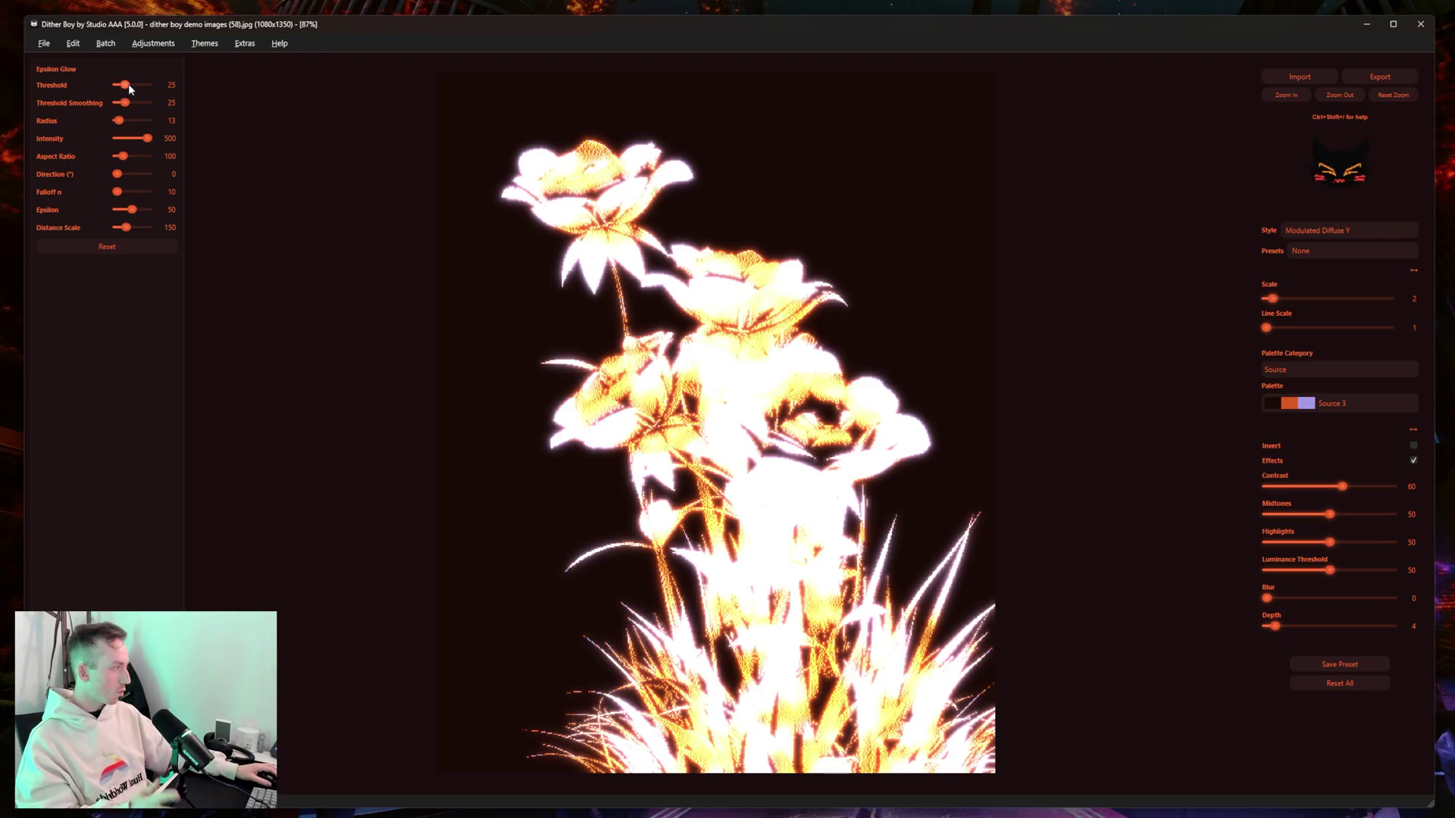
drag(129, 86, 140, 88)
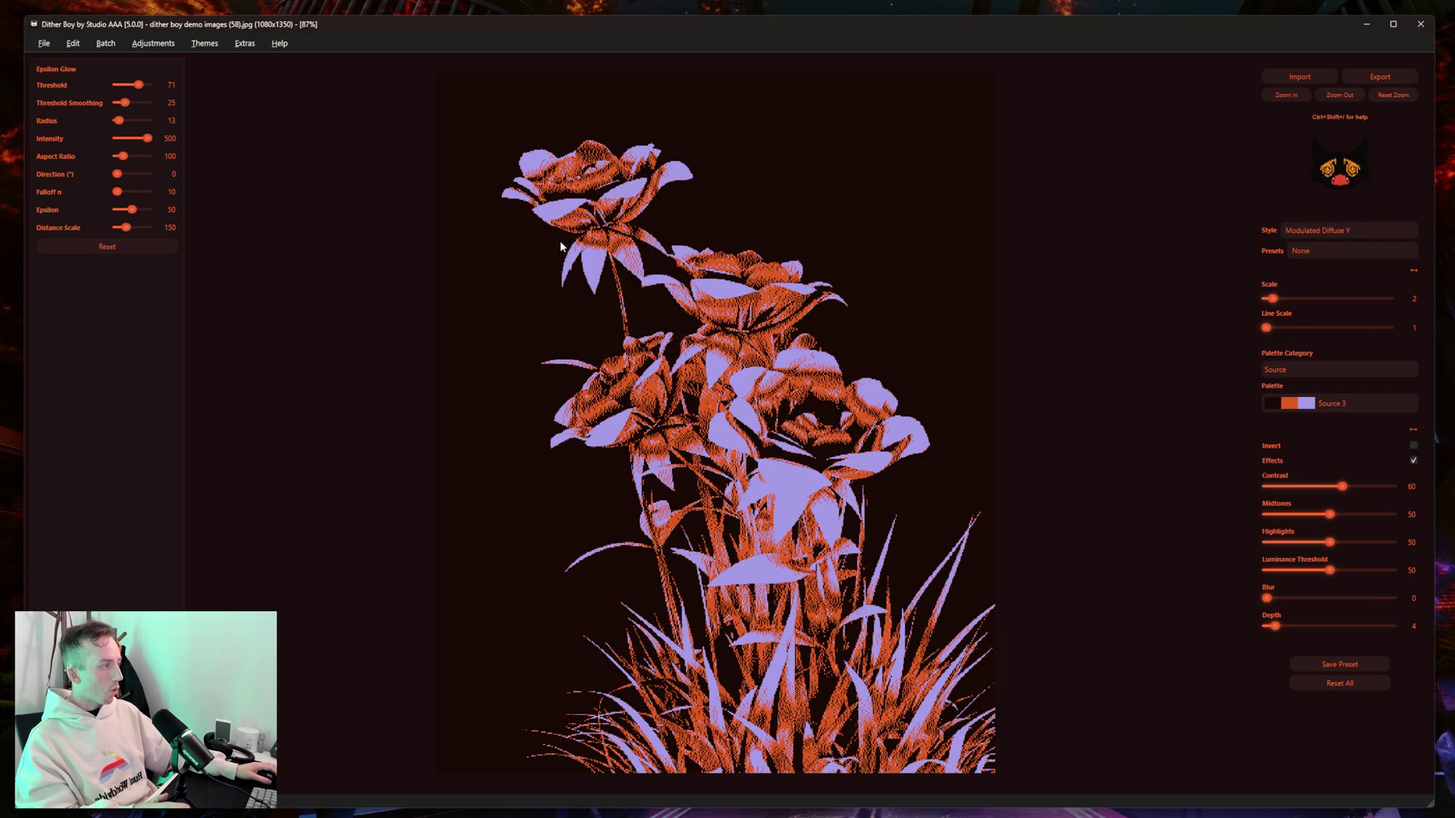
drag(139, 85, 141, 85)
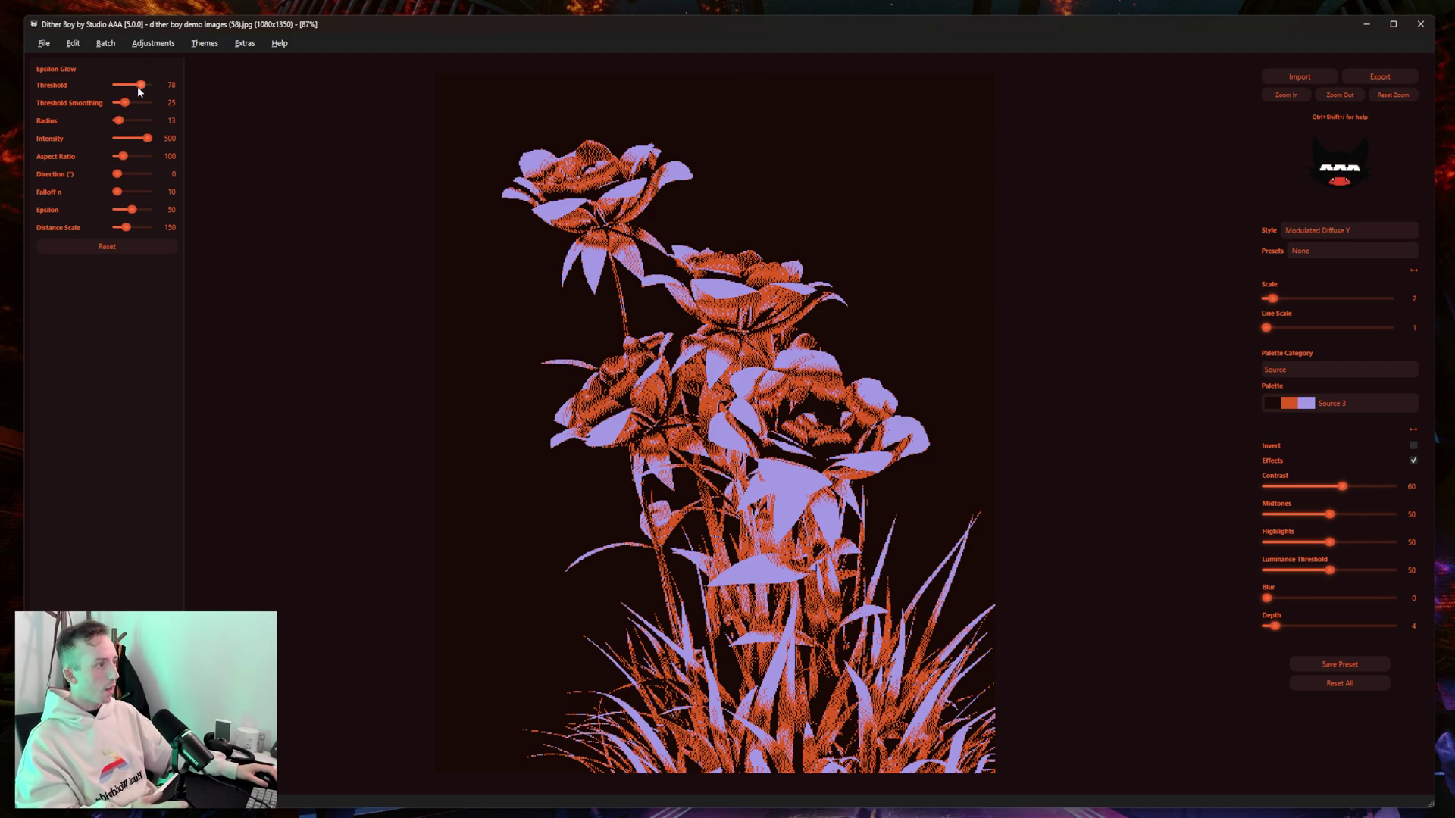
drag(140, 85, 131, 88)
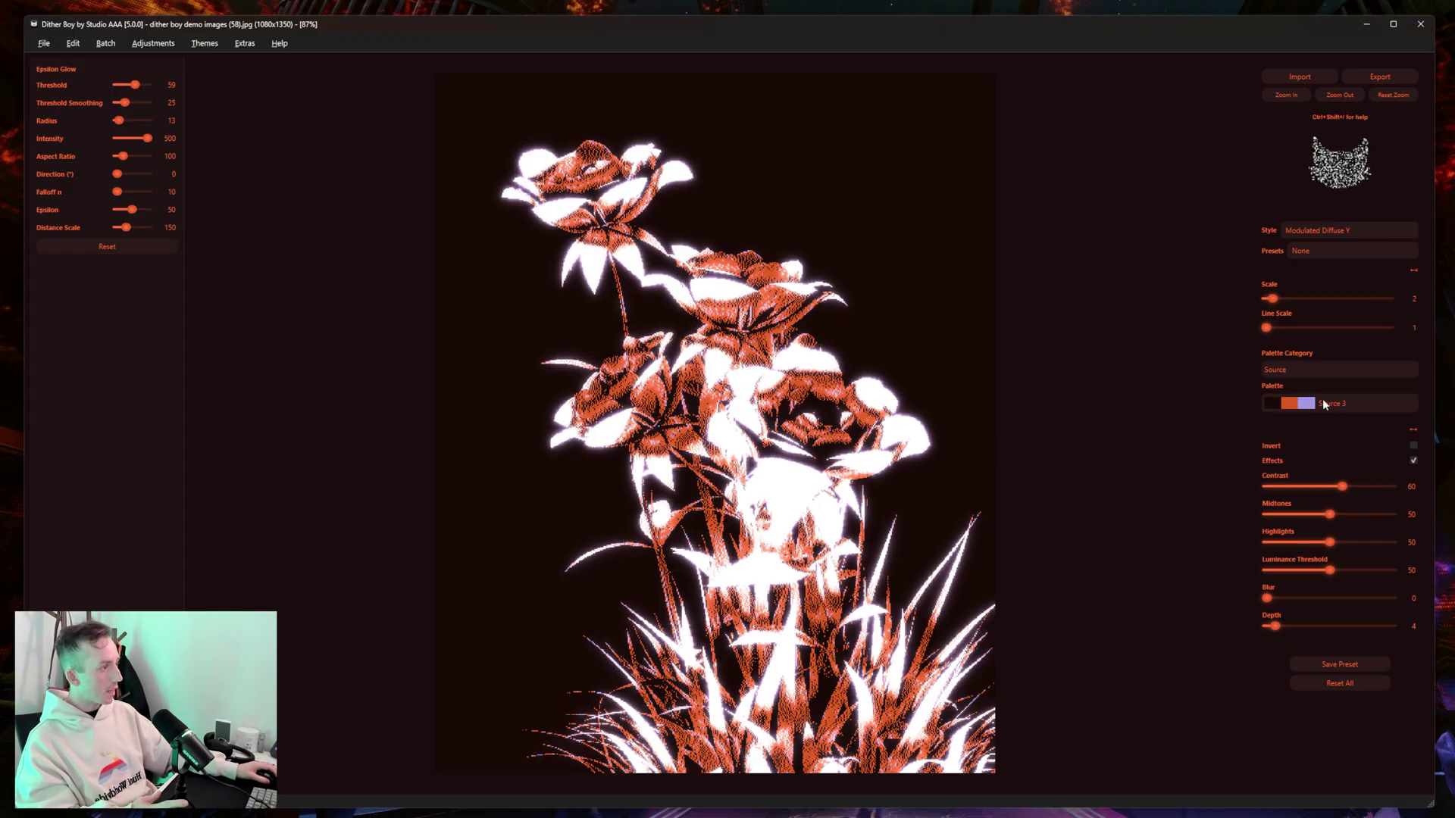
- Widen the glow radius, set glow Threshold to 24 and lower Contrast to 14
drag(118, 120, 125, 121)
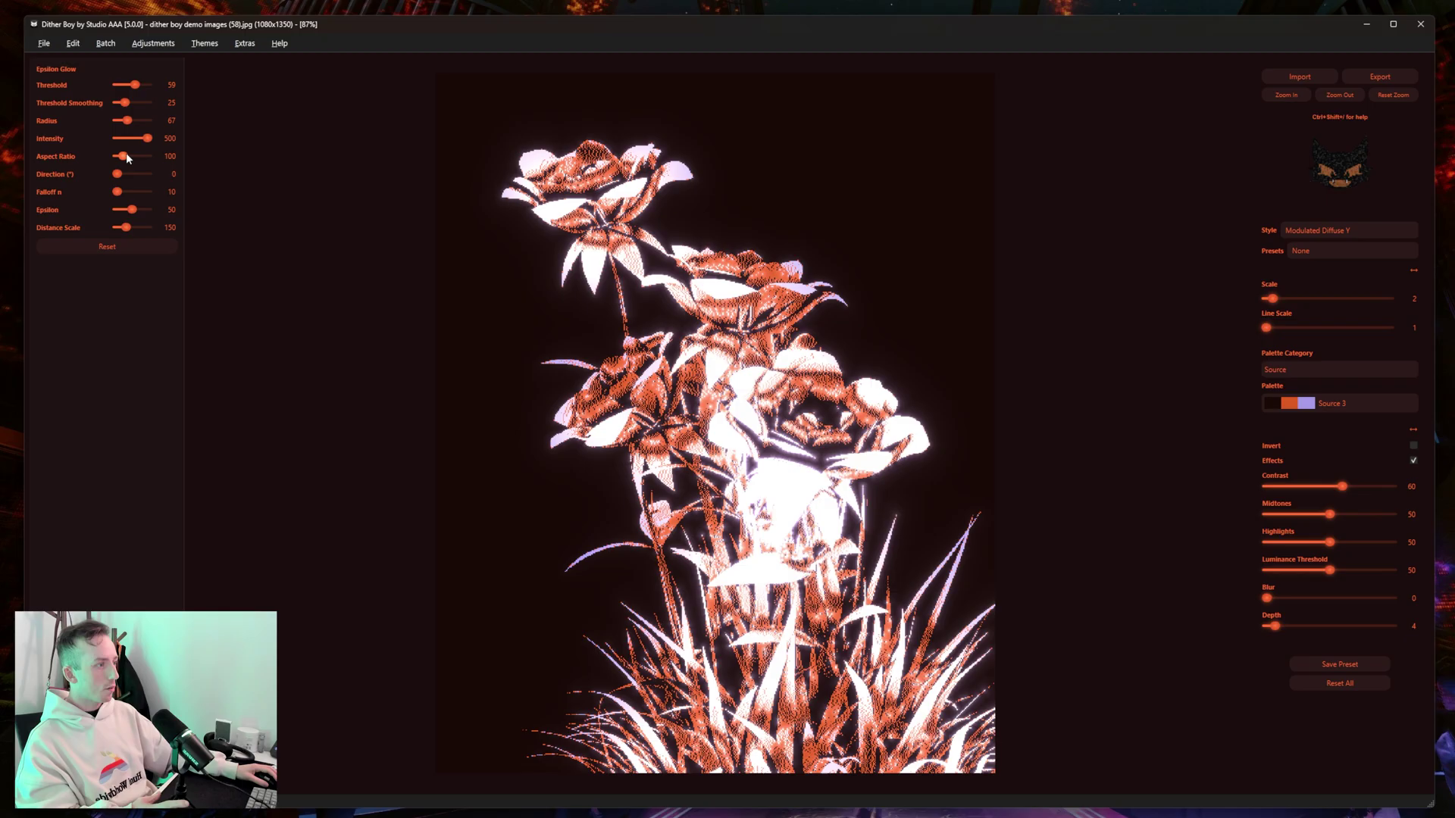
click(138, 140)
click(148, 139)
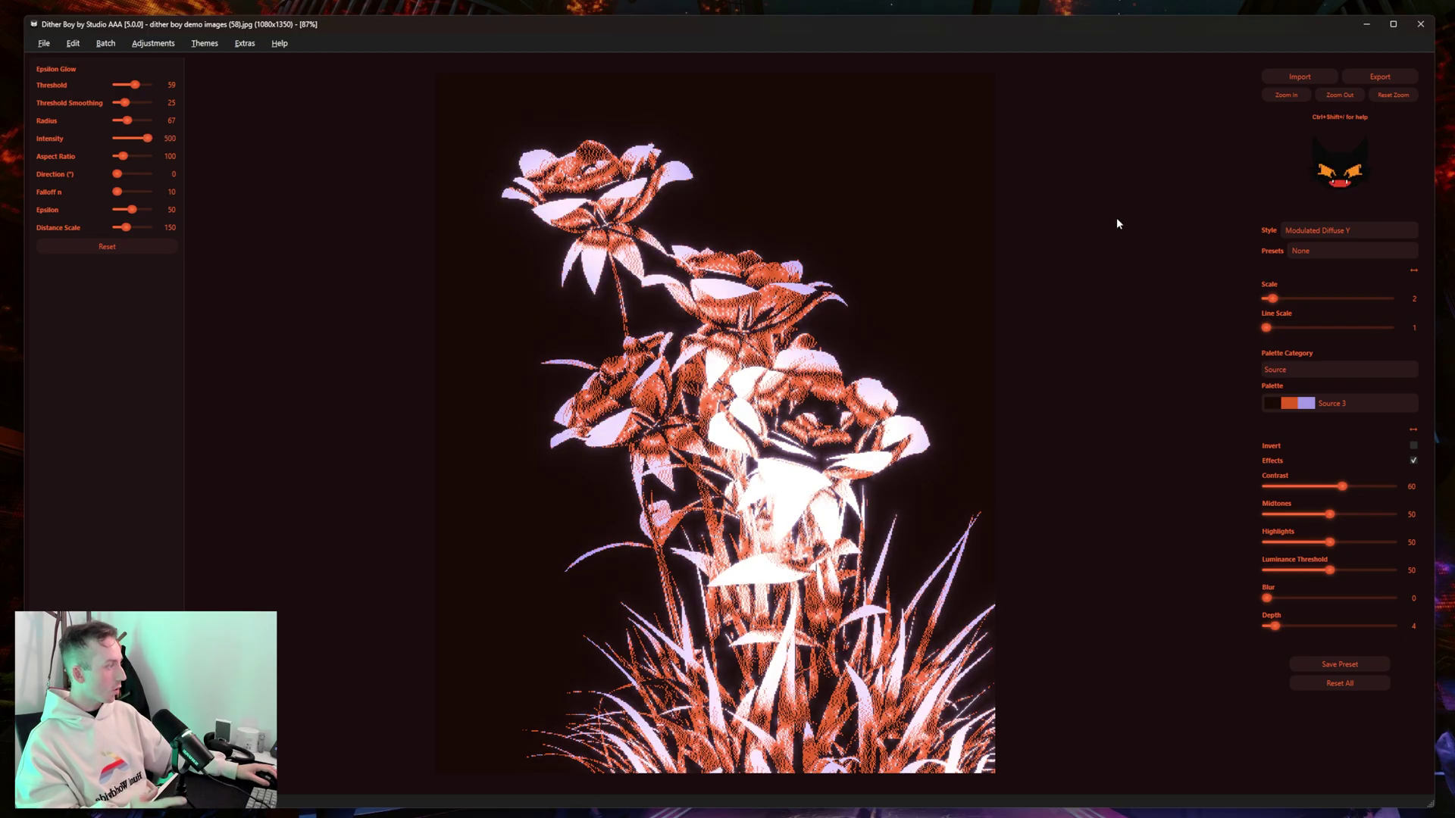
drag(135, 85, 77, 85)
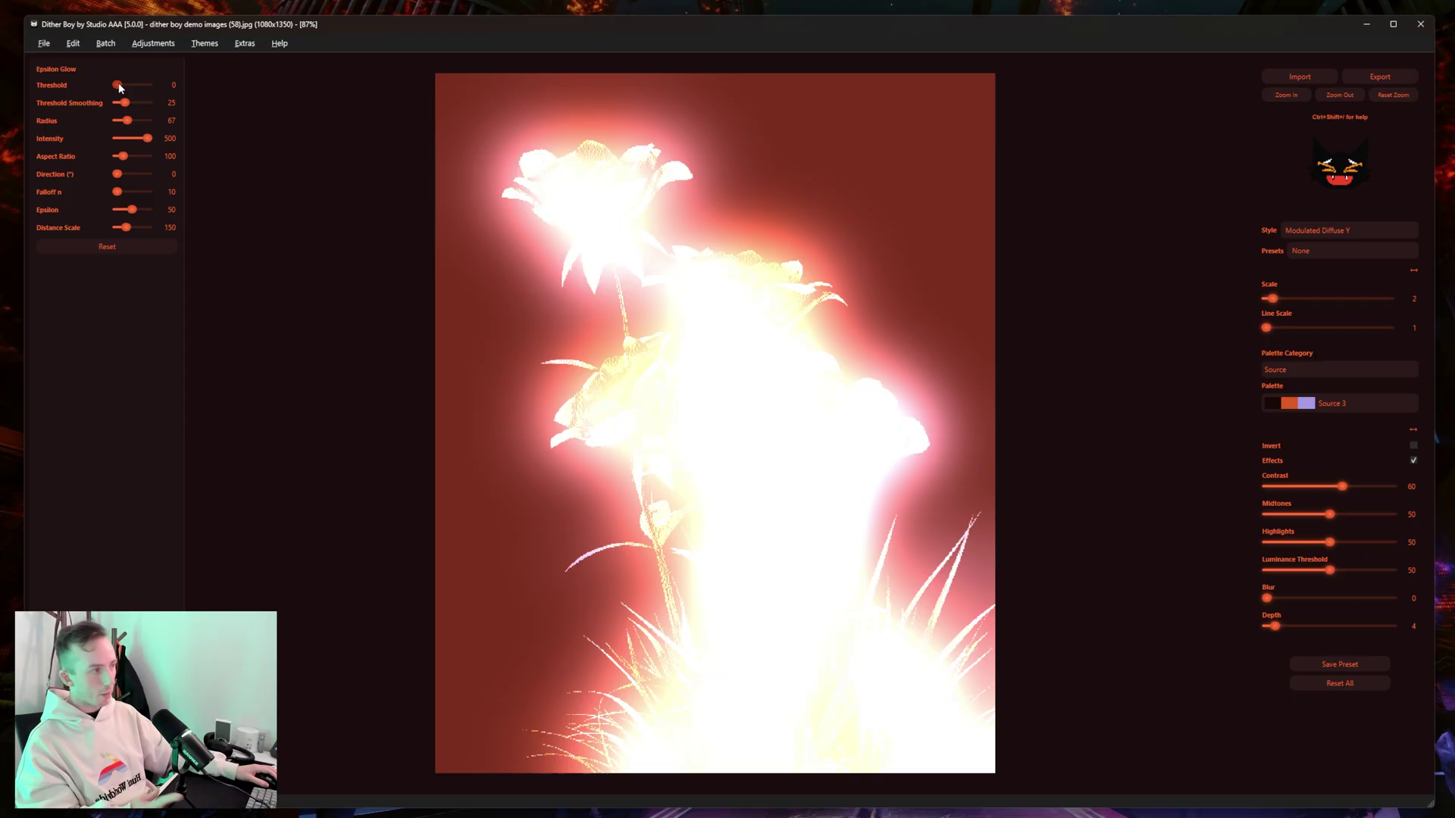
drag(119, 86, 125, 85)
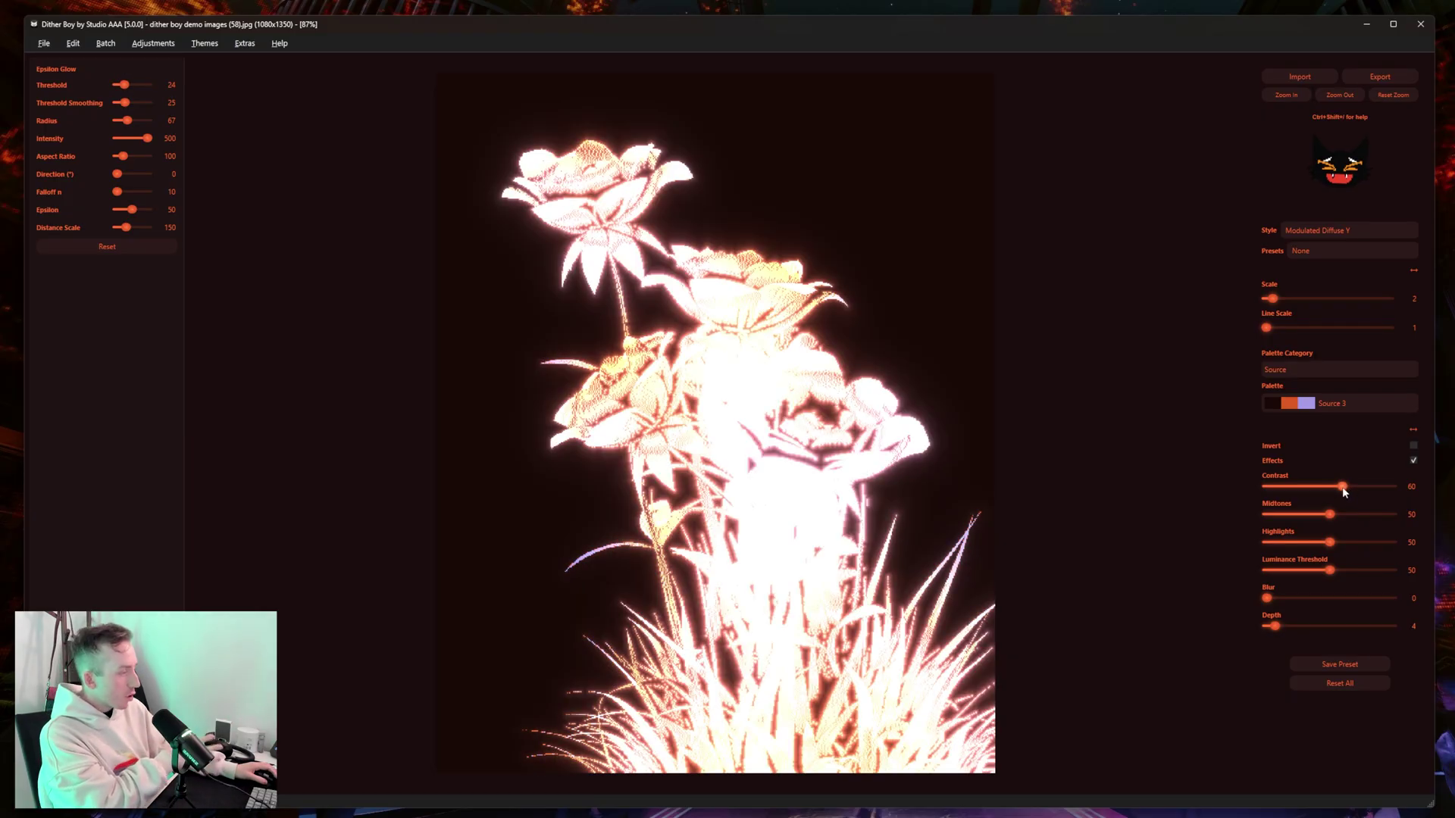
drag(1343, 487, 1283, 489)
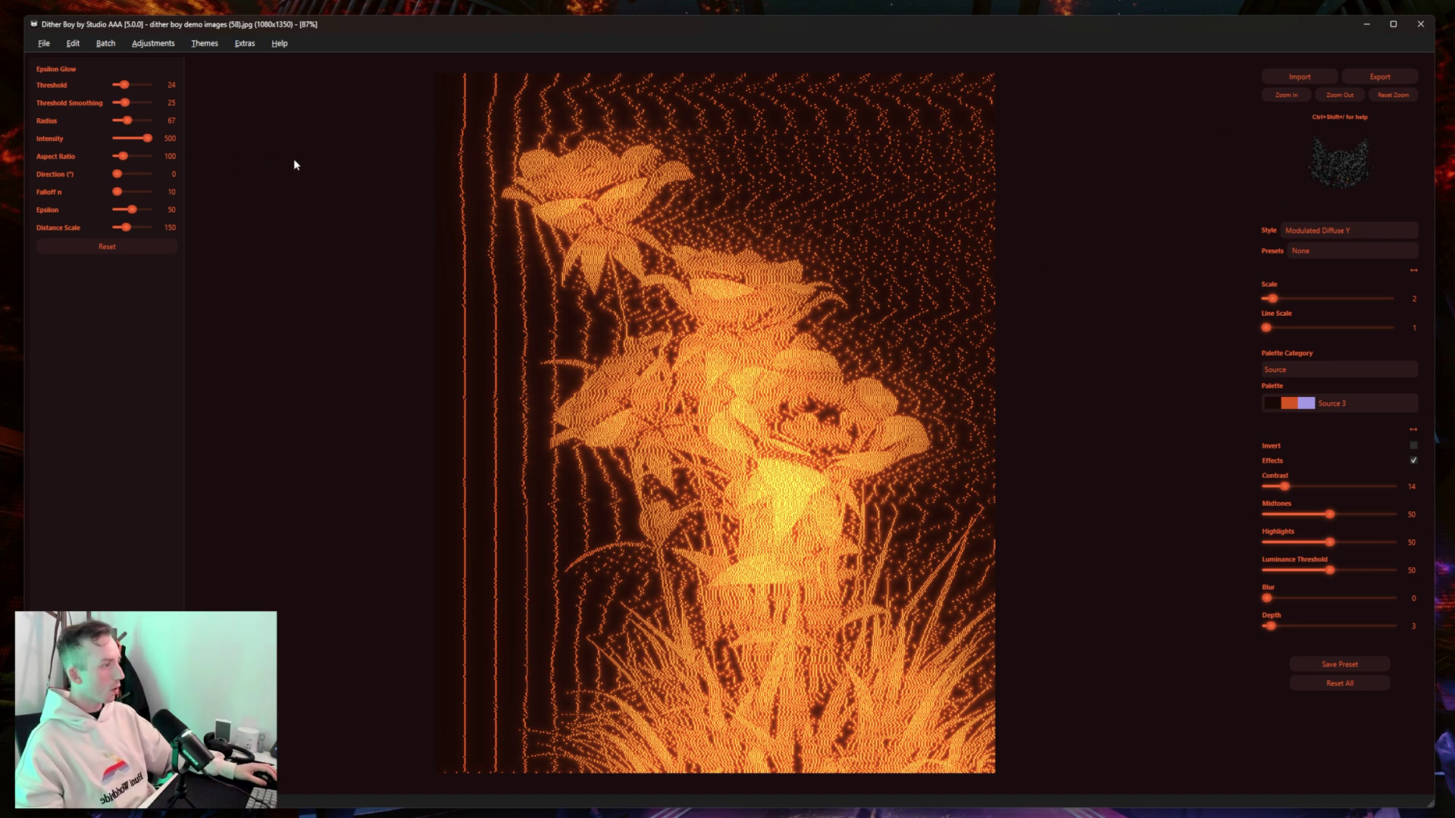
- Switch the dither style to Waveform with Scale 1 for denser lines
click(1338, 229)
click(1316, 34)
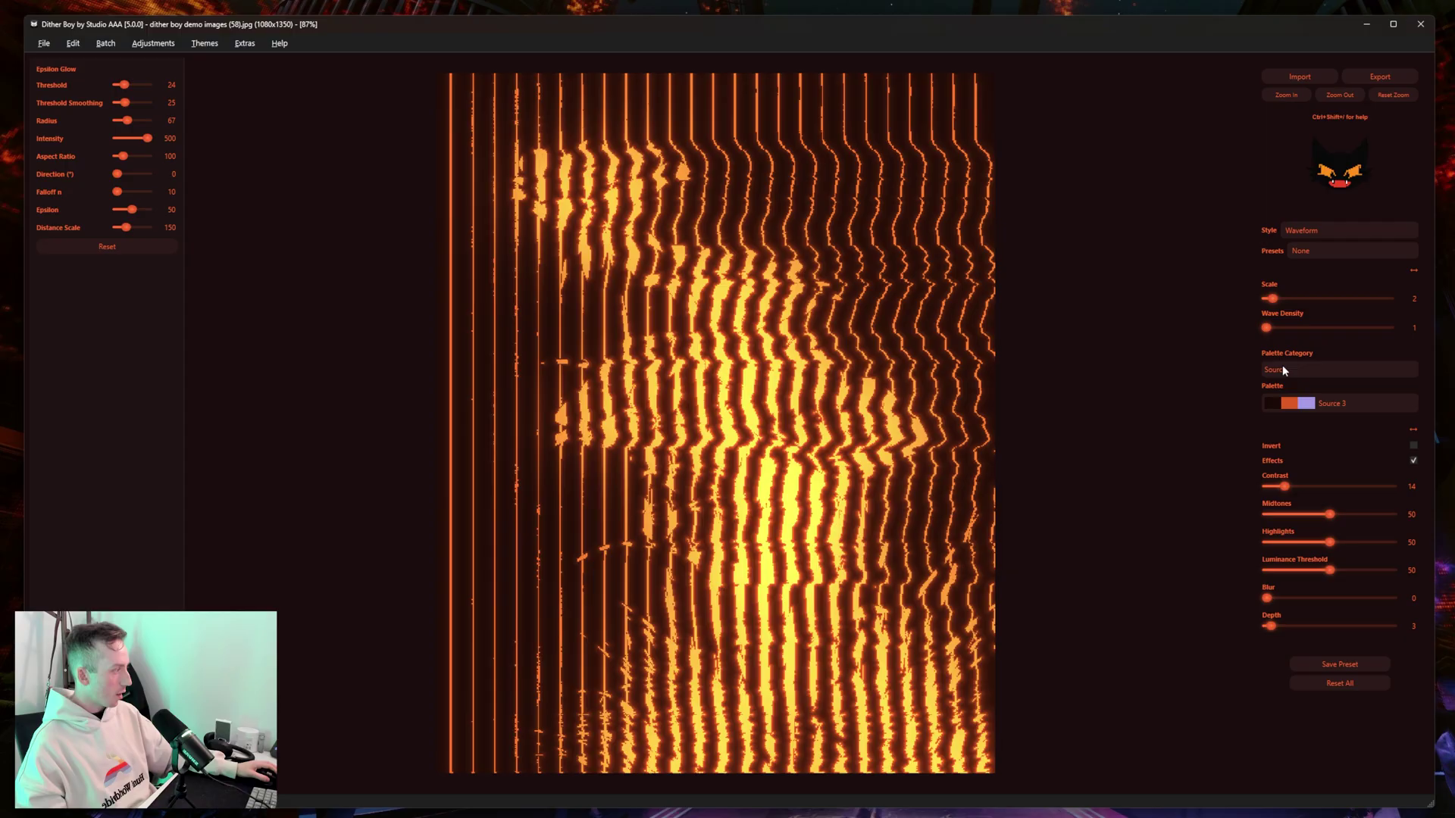
click(1266, 298)
- Set Contrast to 41 and keep the Source 3 palette
click(1301, 486)
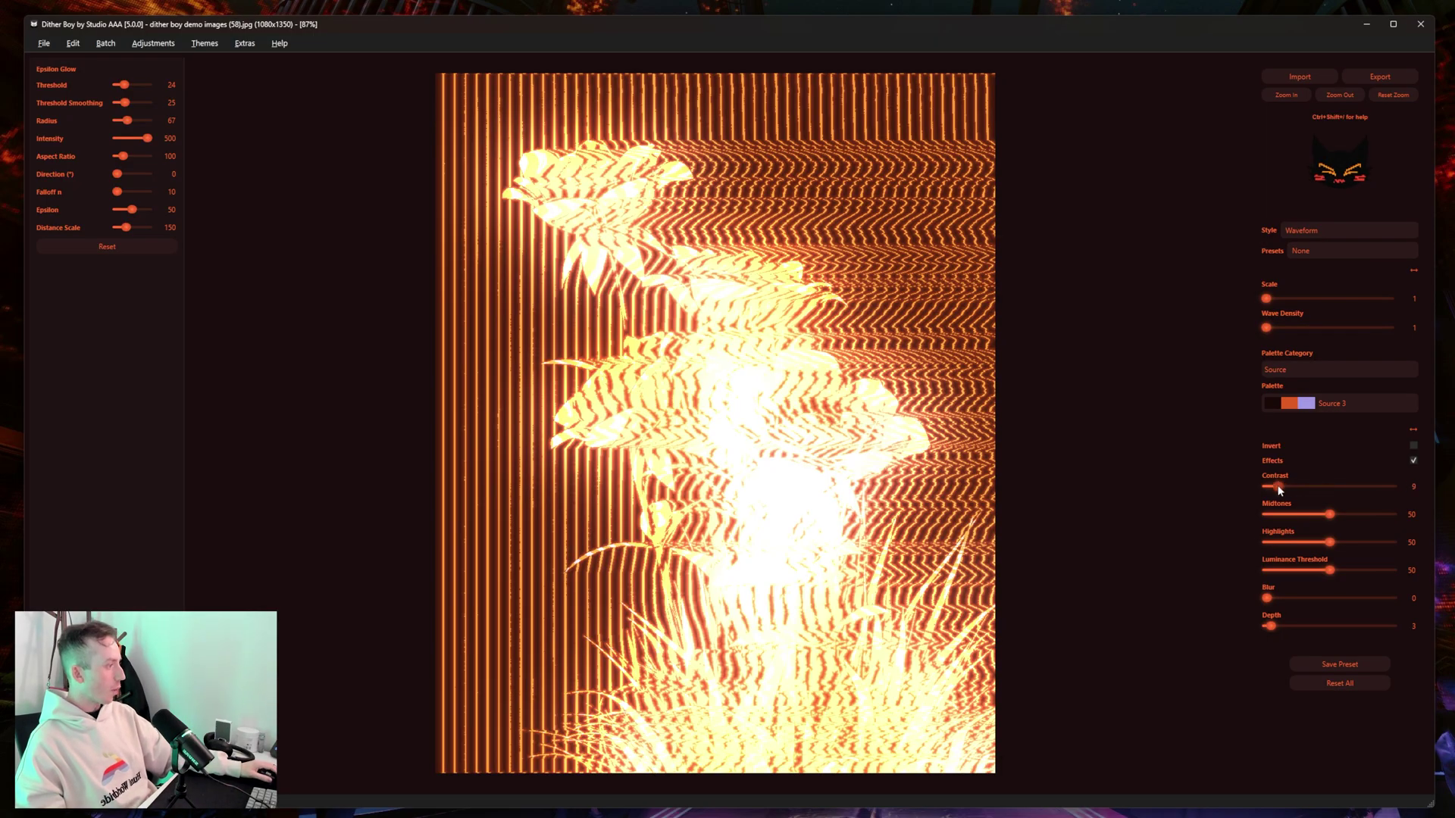
drag(1280, 490, 1276, 489)
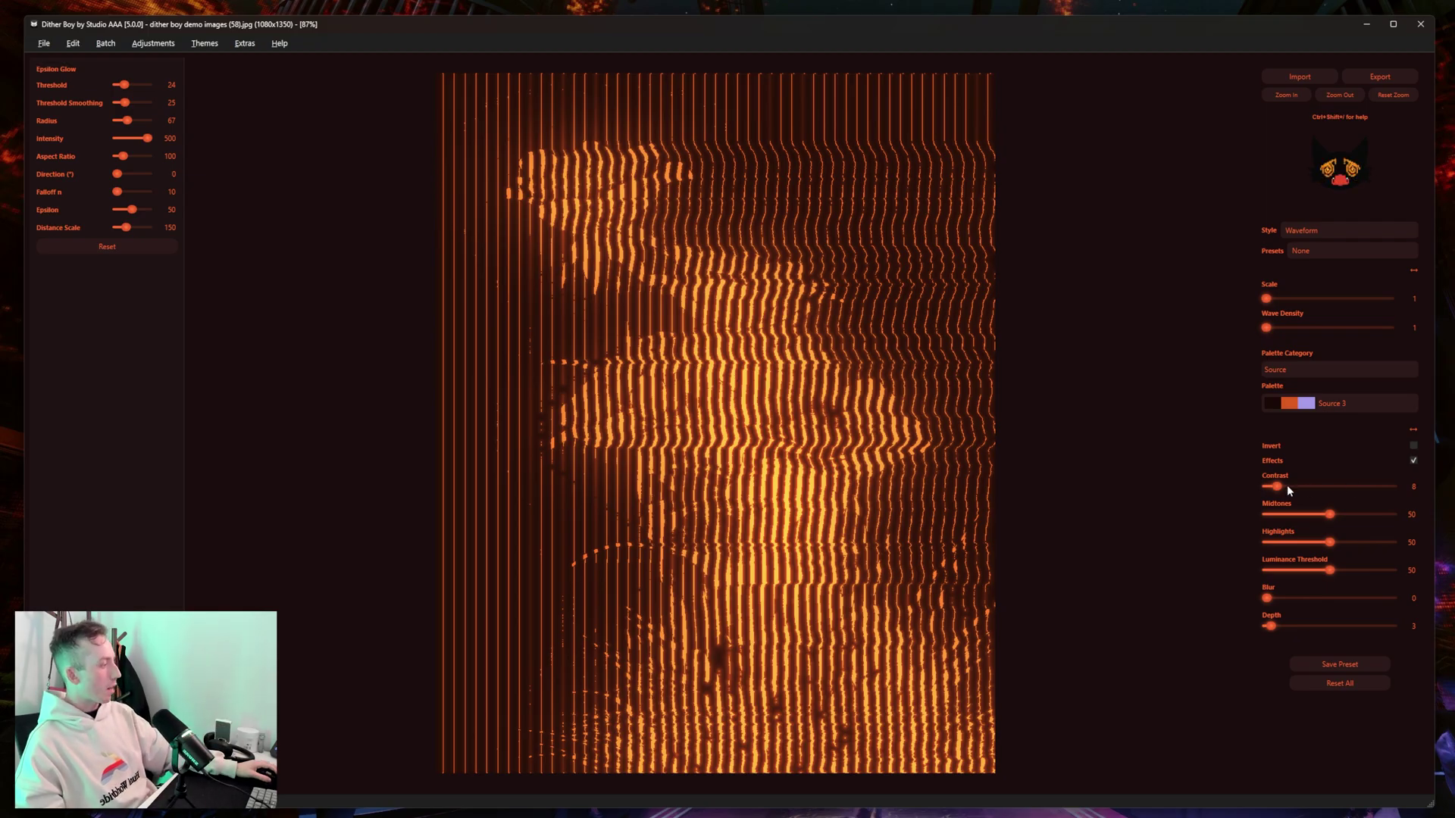
drag(1287, 486, 1321, 491)
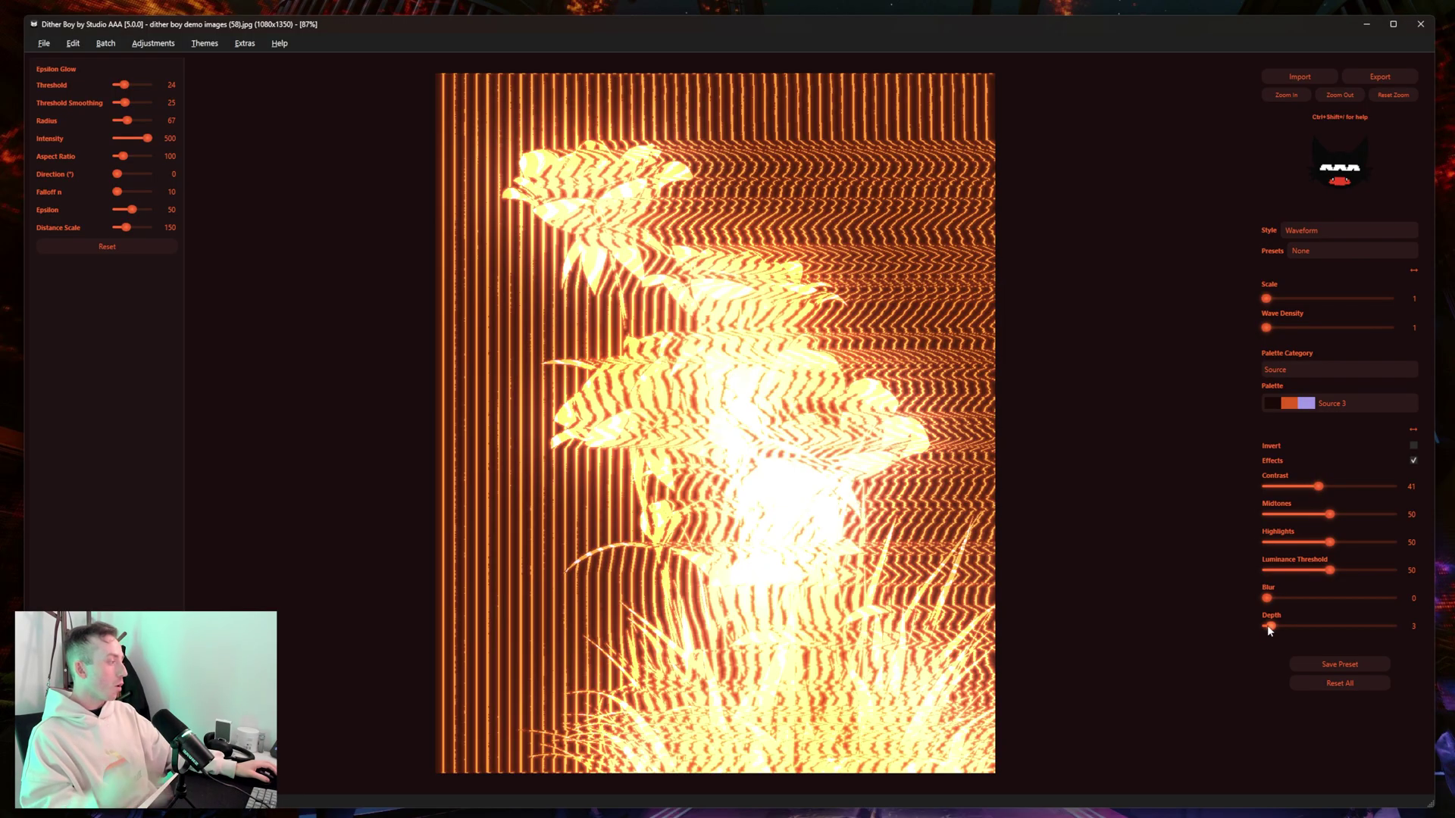
click(1323, 406)
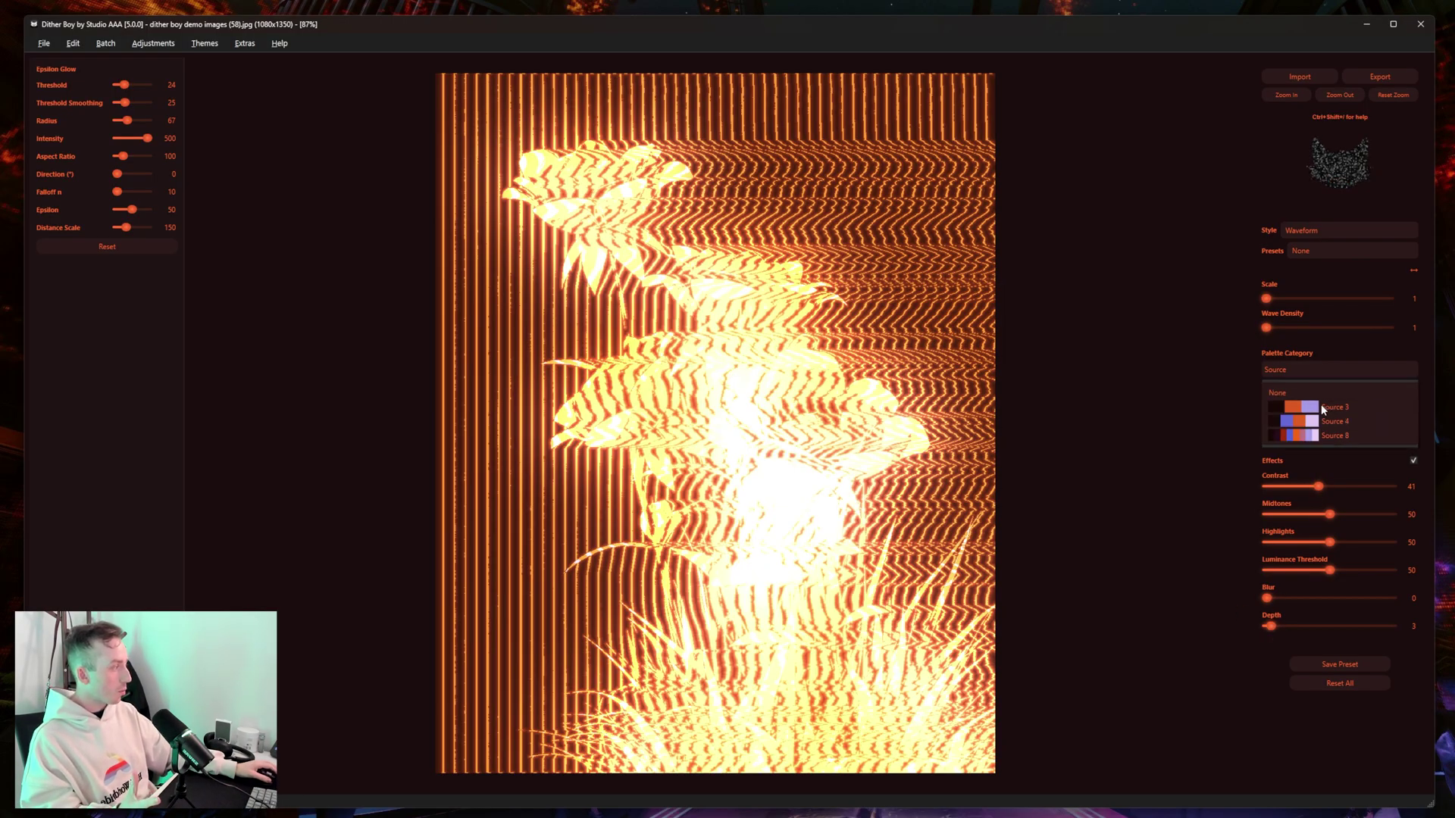
click(1323, 408)
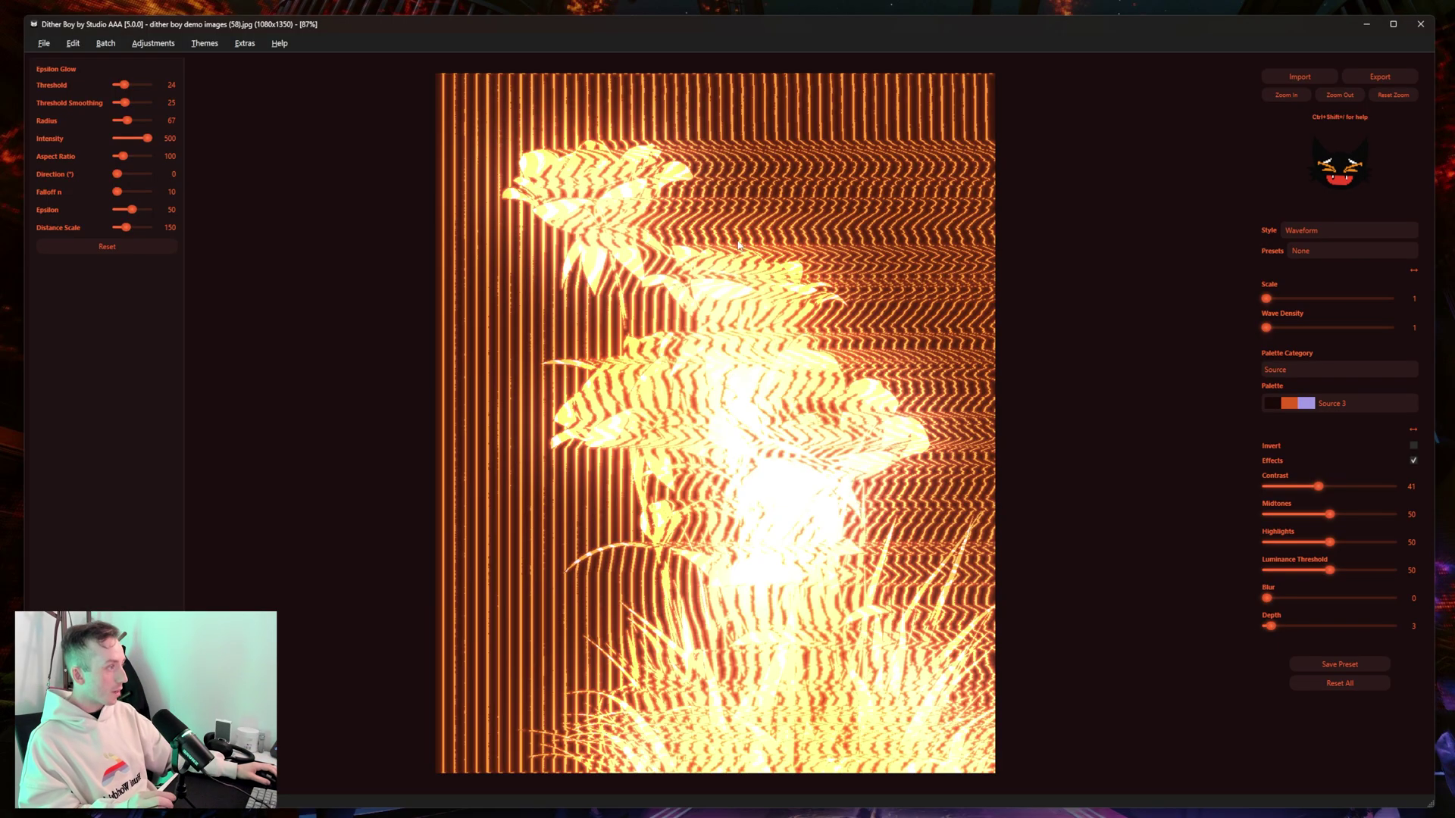
- Raise Depth to 4, Contrast to 51 and set the glow Threshold to 47
drag(1275, 625, 1272, 625)
drag(124, 85, 135, 88)
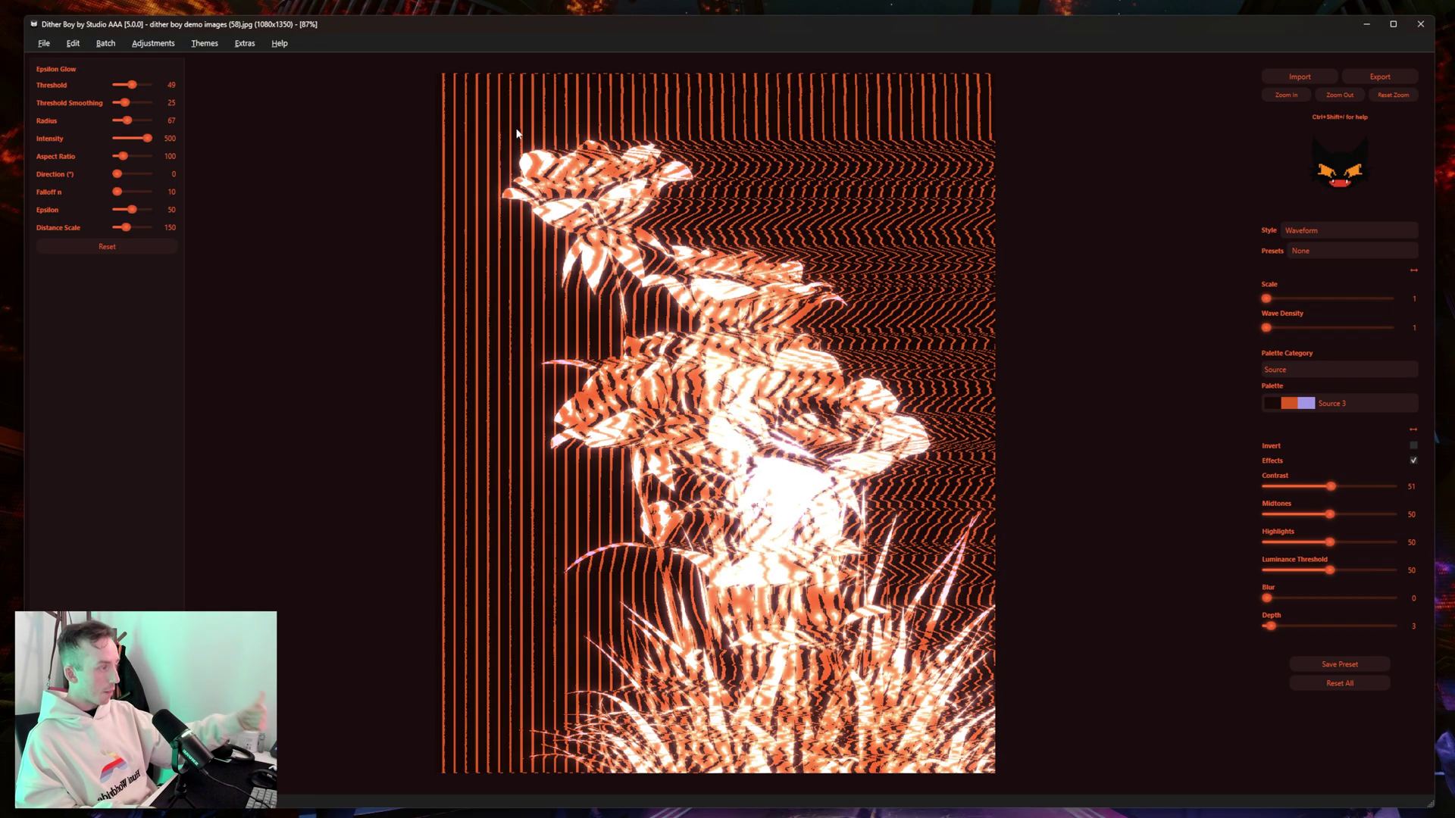
click(140, 84)
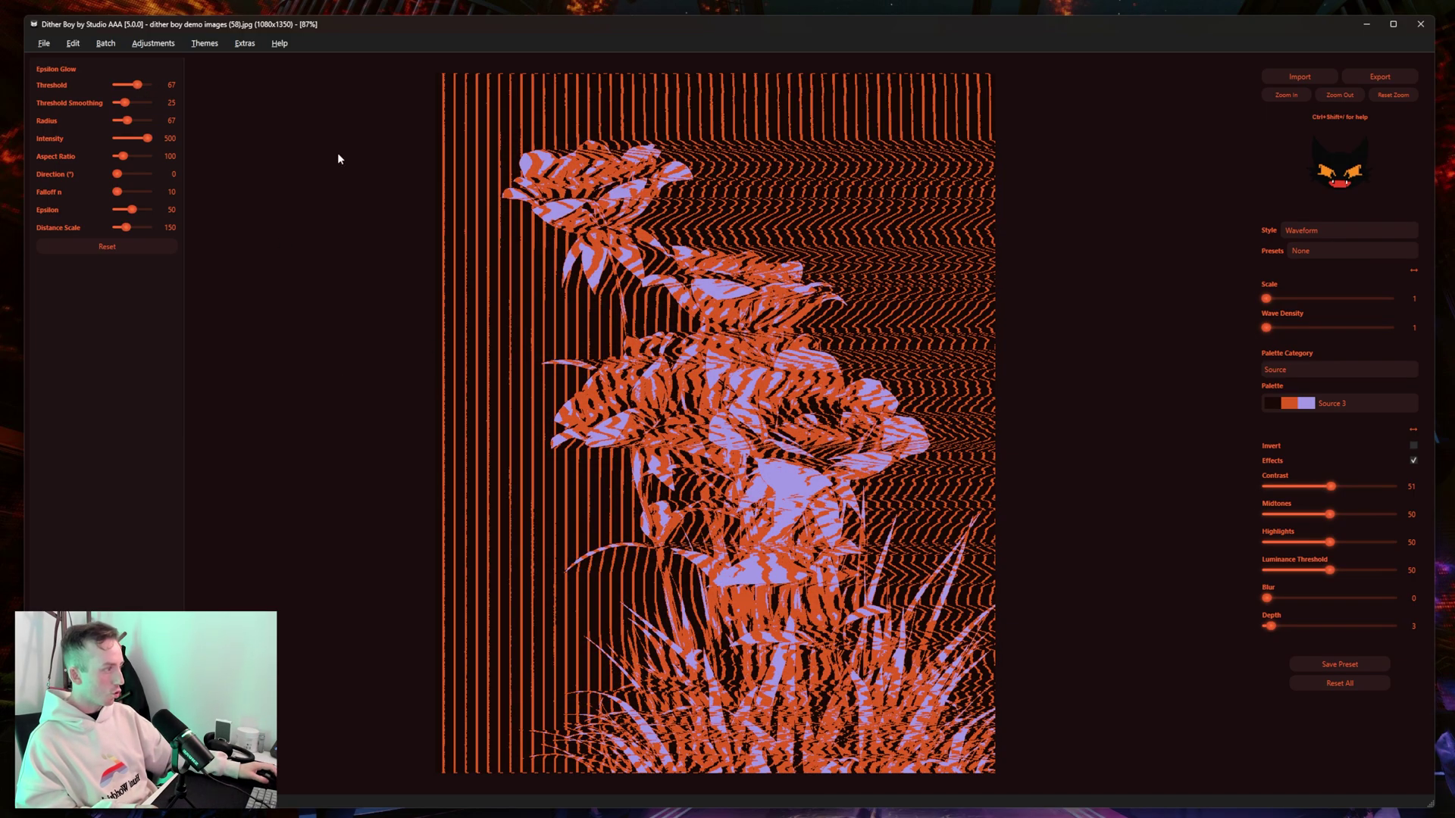
drag(138, 85, 132, 84)
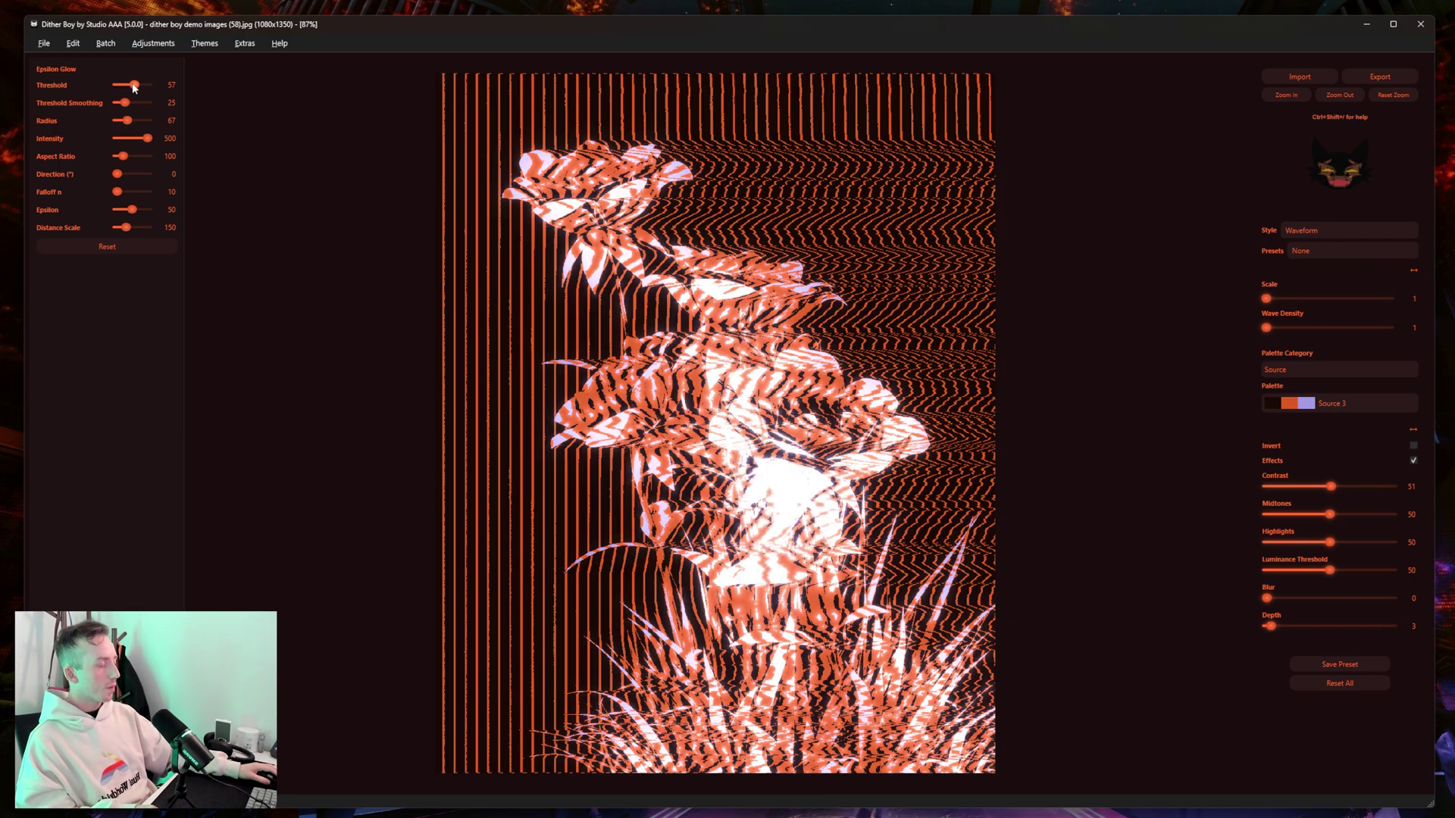
- Try the Source 8 palette, then return to Source 3
click(1322, 404)
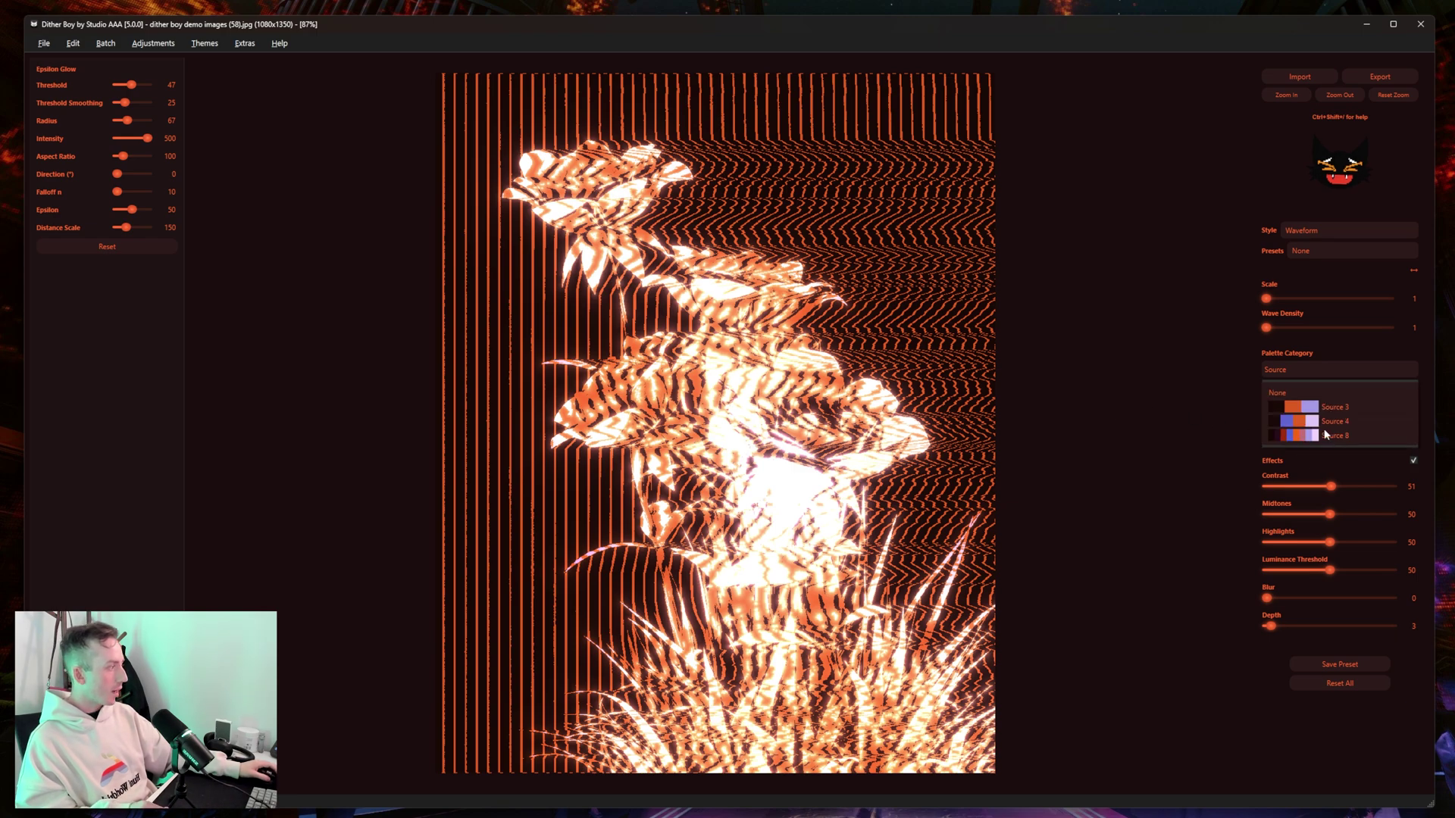
click(1318, 441)
click(1300, 407)
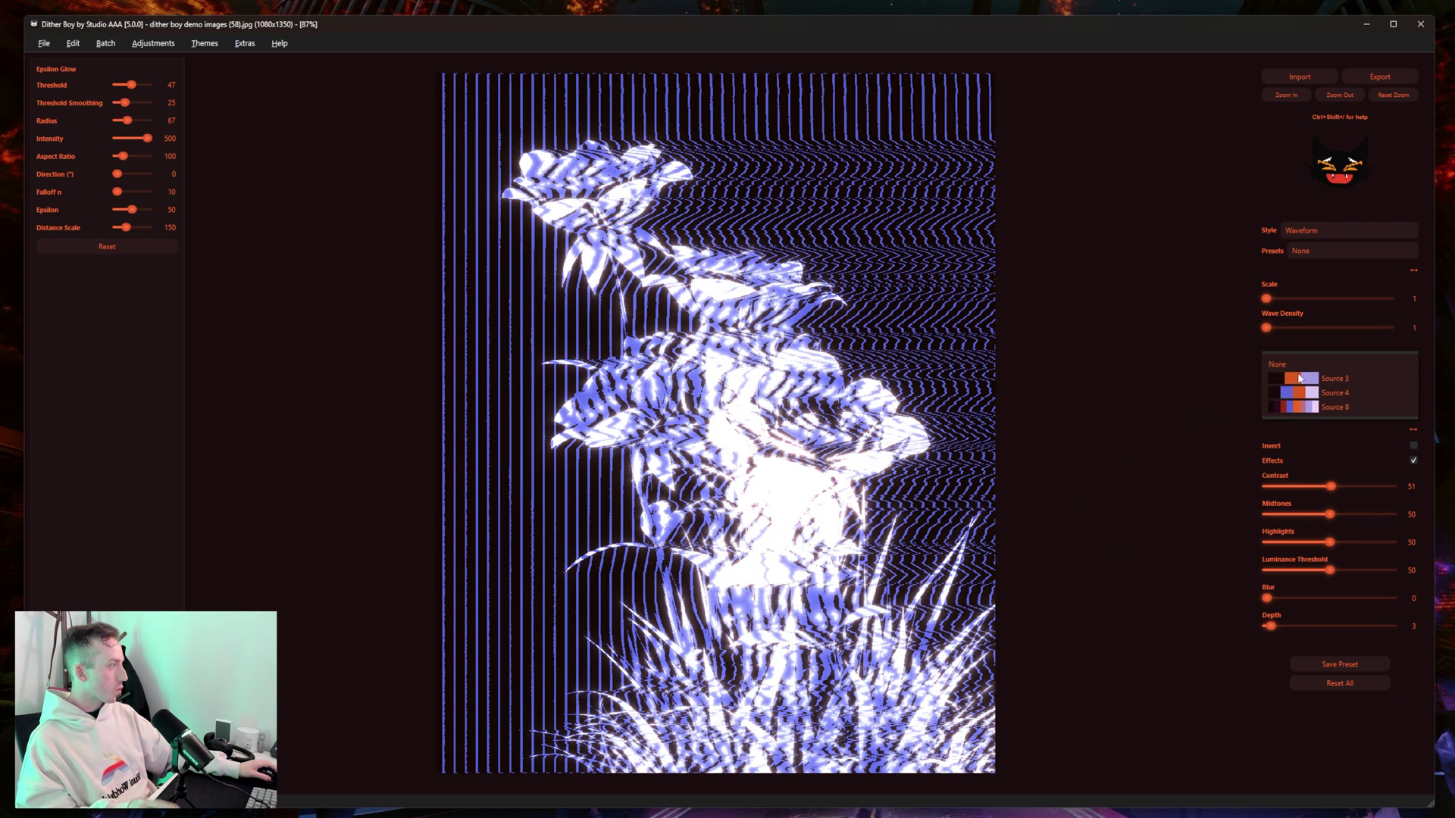
click(1299, 377)
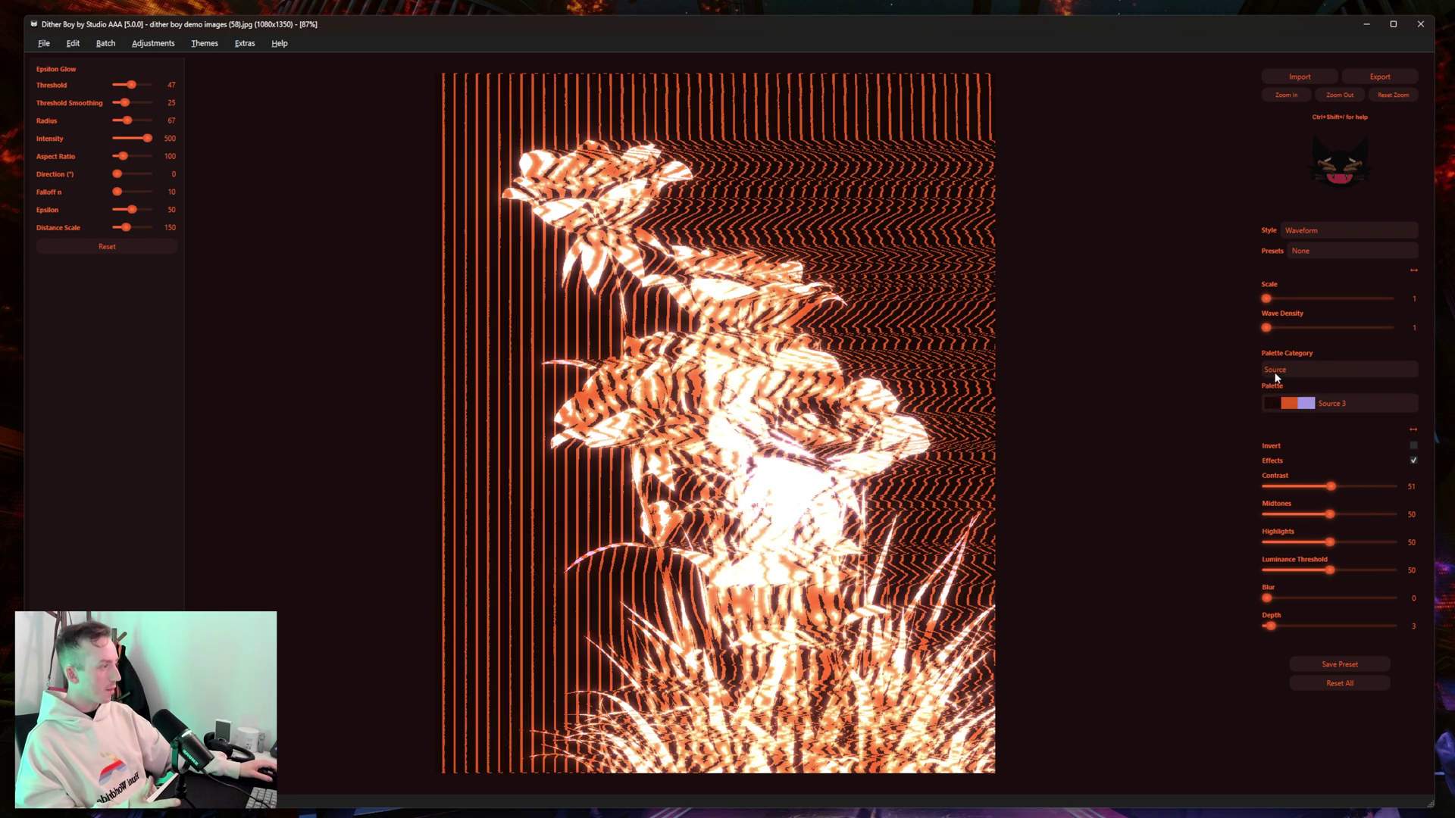
- Try the Uniform Modulation Y style at Scale 4 with adjusted contrast
click(1314, 235)
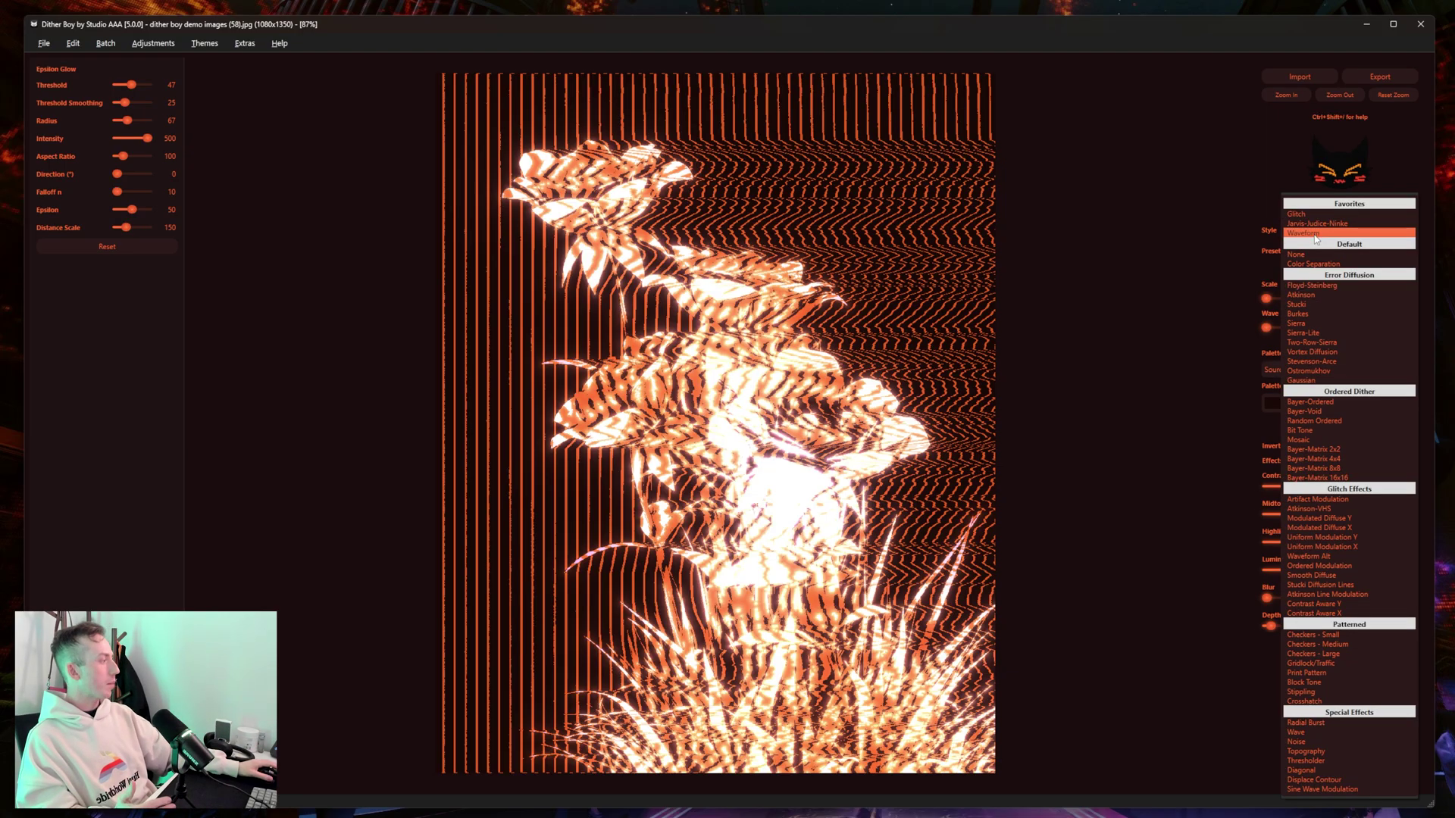
click(1358, 541)
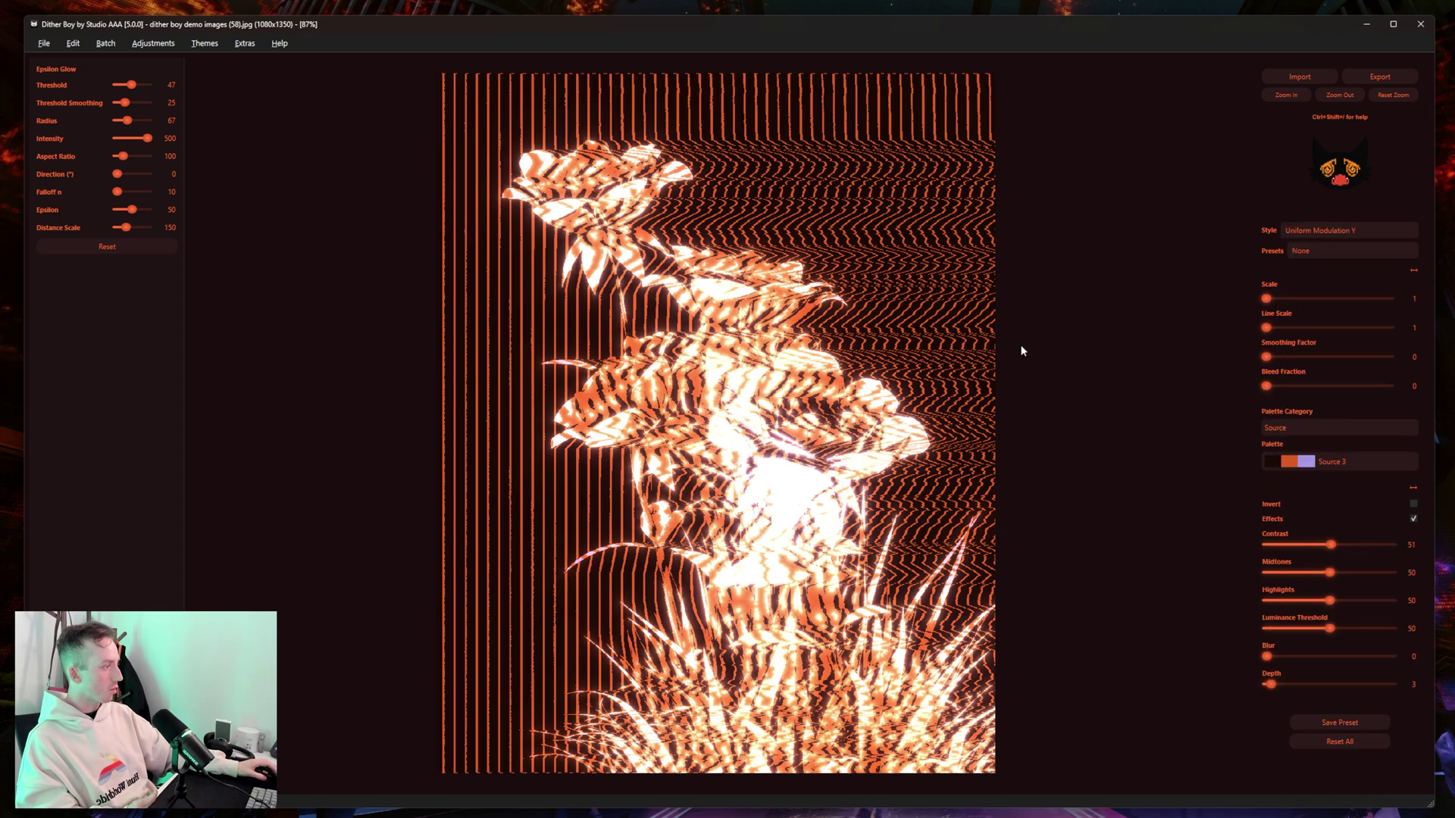
drag(1266, 299, 1285, 299)
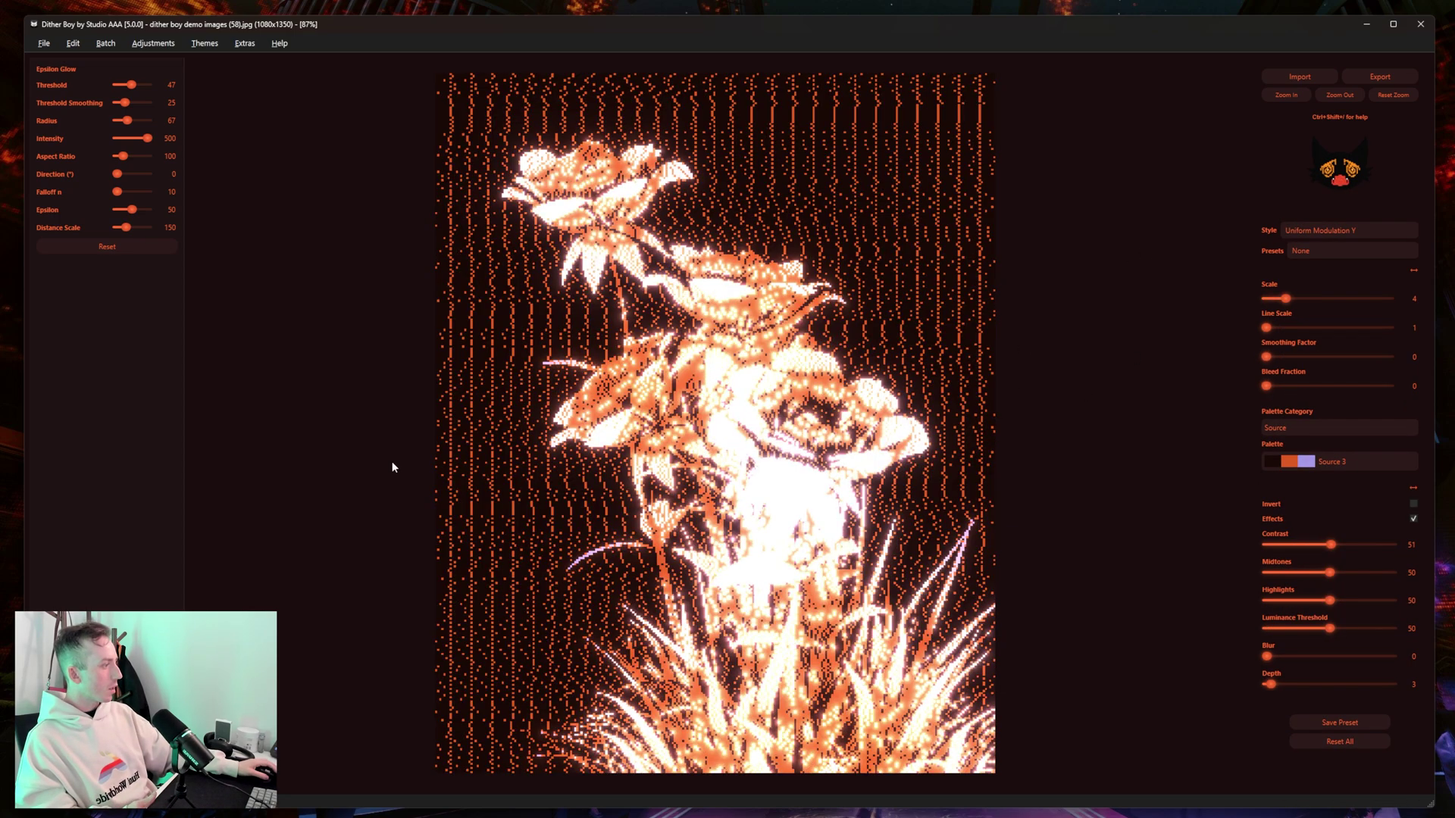
mouse_move(1331, 544)
mouse_down()
mouse_move(1296, 545)
mouse_move(1350, 545)
mouse_up()
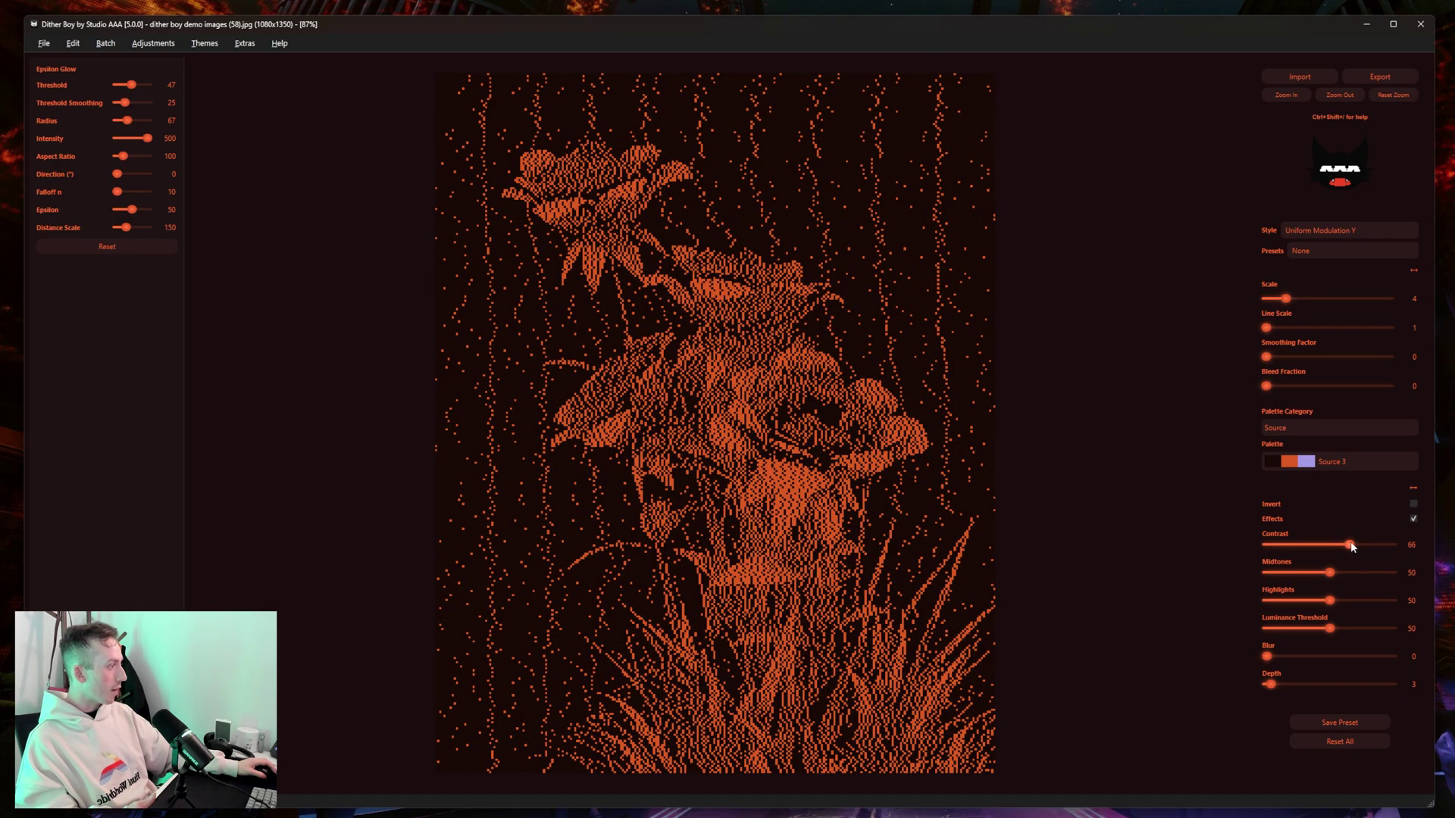
- Try Smooth Diffuse at smoothness 10, then settle on Contrast Aware Y with more blur
key(Down)
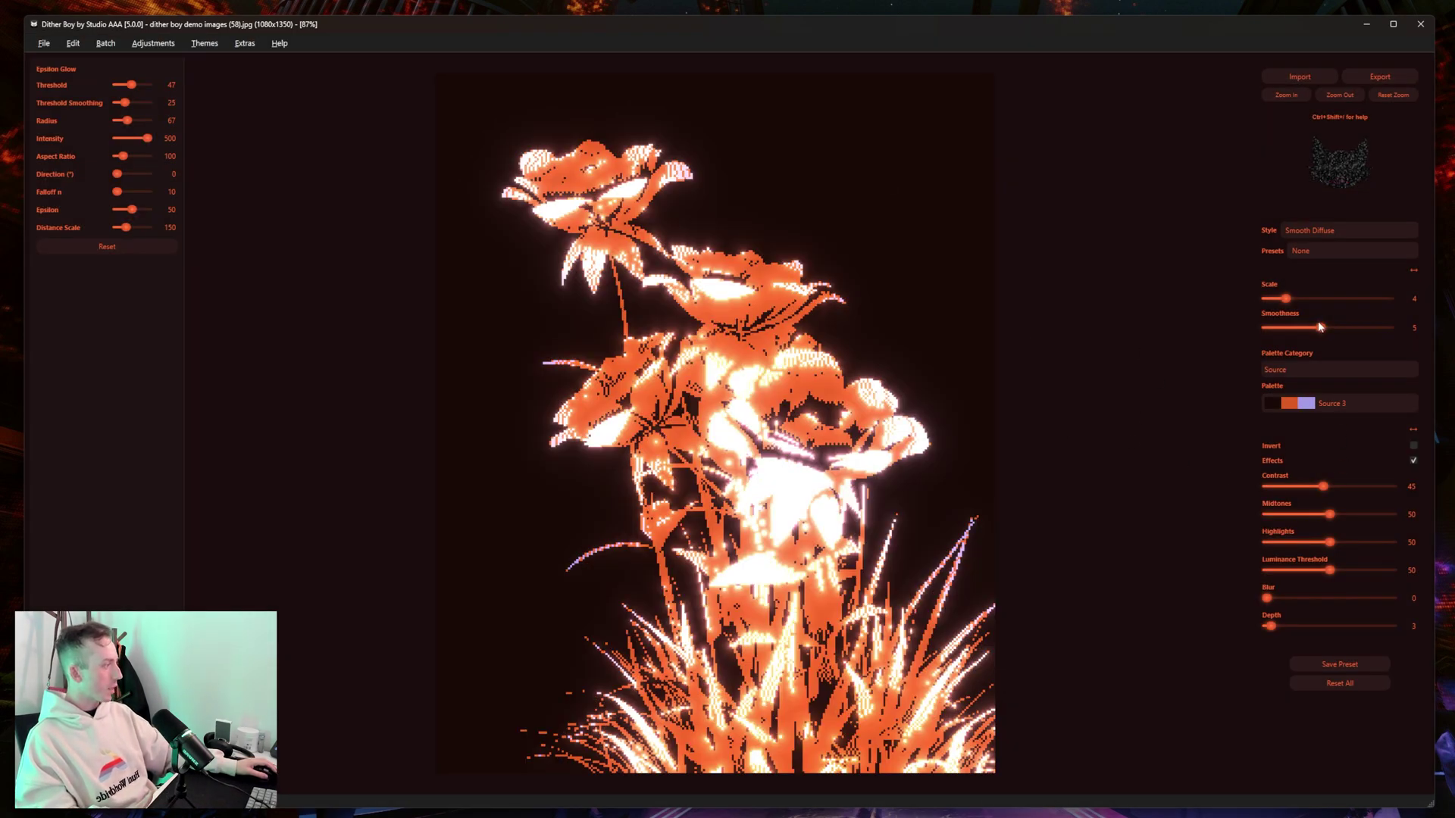
drag(1321, 327, 1415, 329)
mouse_move(1323, 487)
mouse_down()
mouse_move(1301, 488)
mouse_move(1313, 491)
mouse_up()
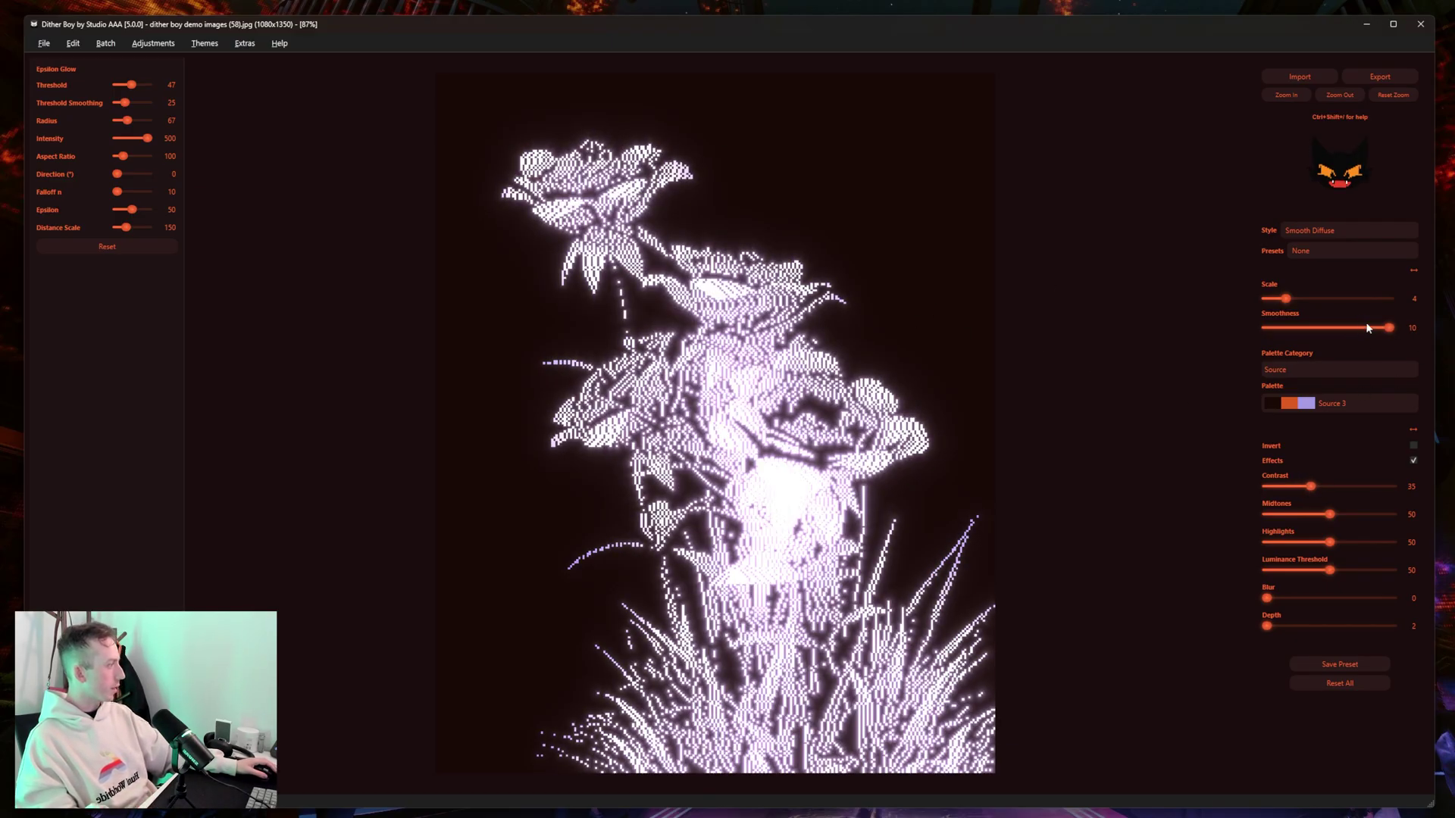
key(r)
drag(1279, 599, 1296, 600)
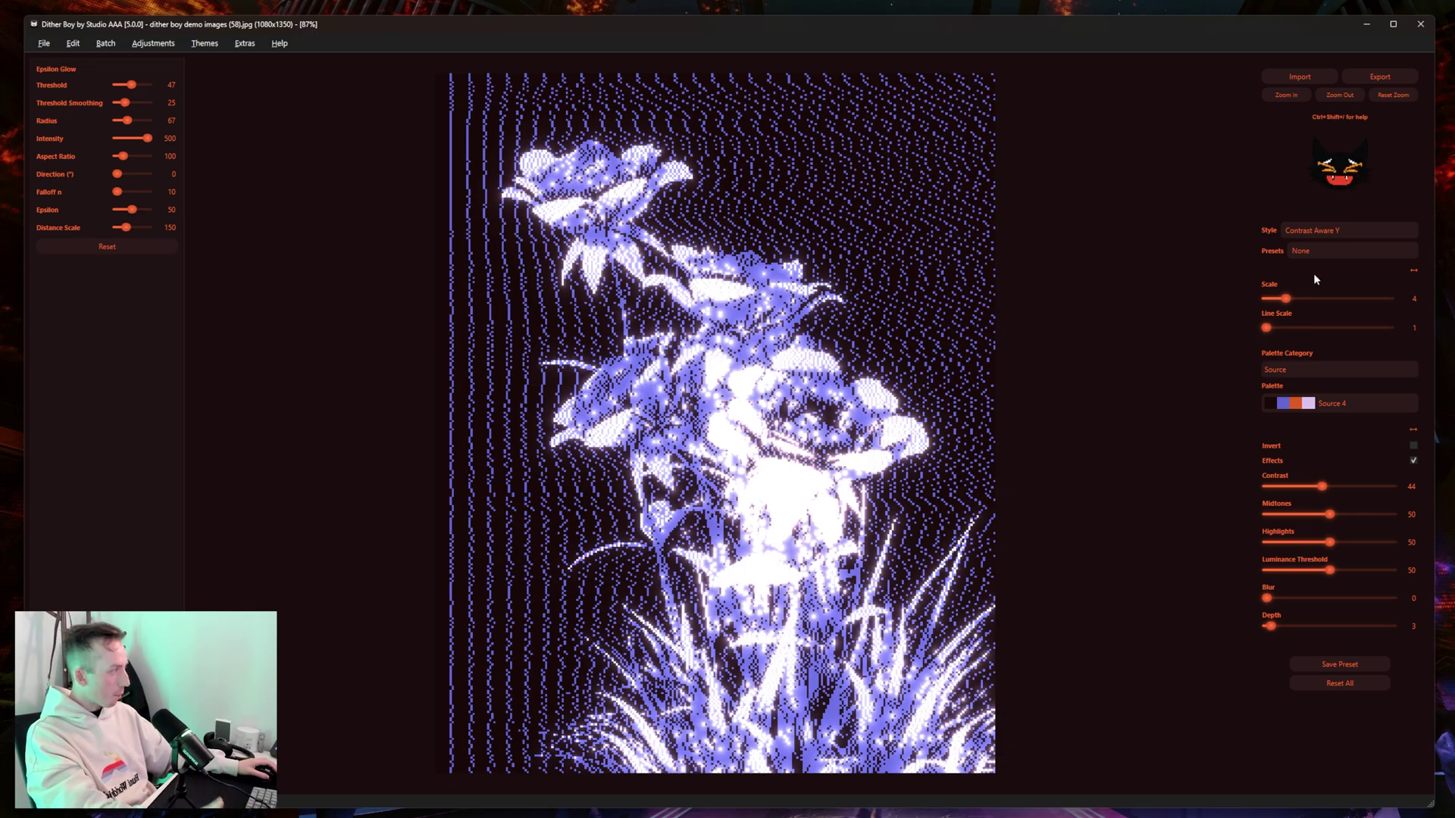
- Compare Floyd-Steinberg, then settle on the Glitch Effects style Modulated Diffuse Y
click(1315, 230)
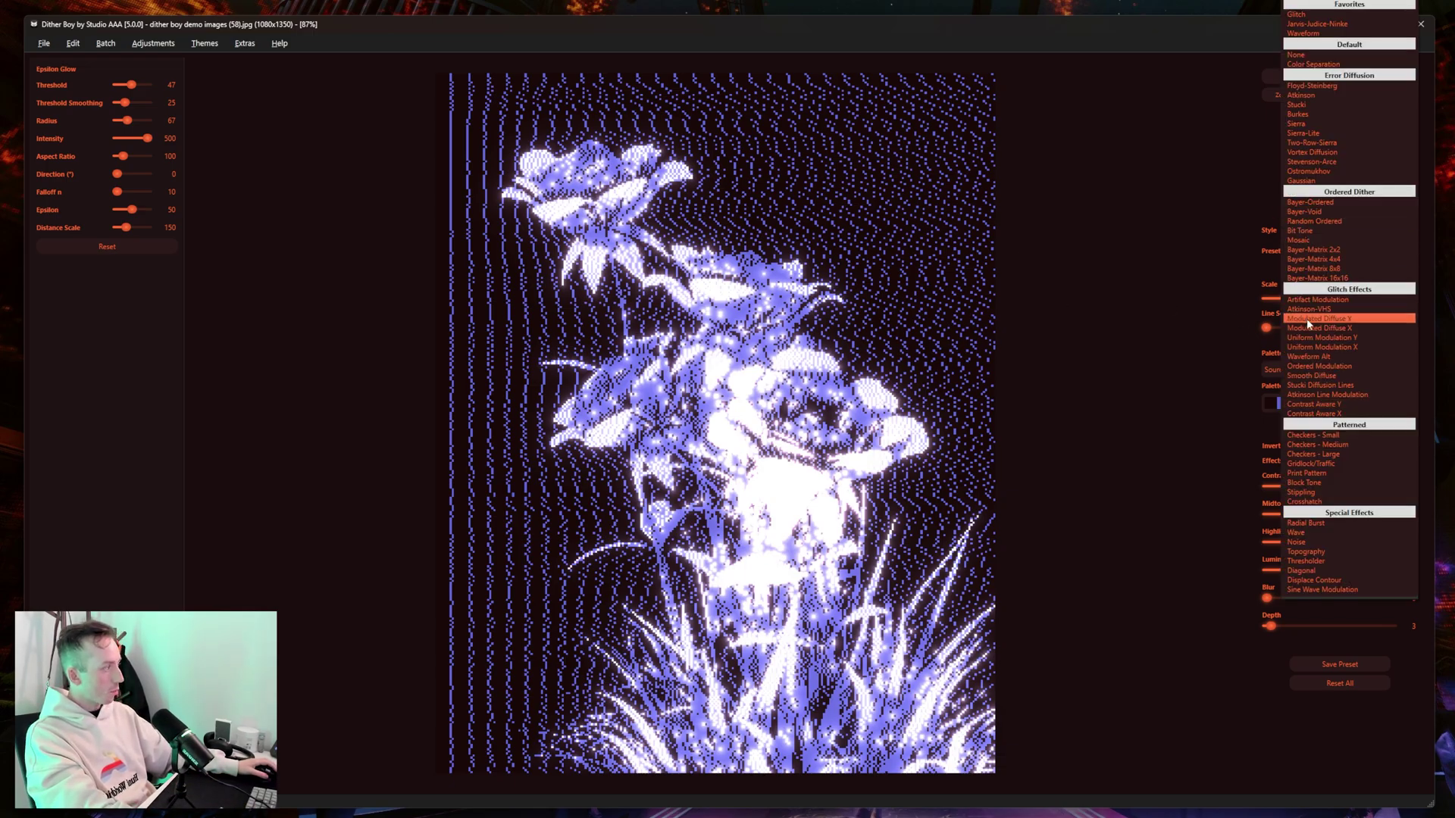
click(1307, 319)
click(1334, 235)
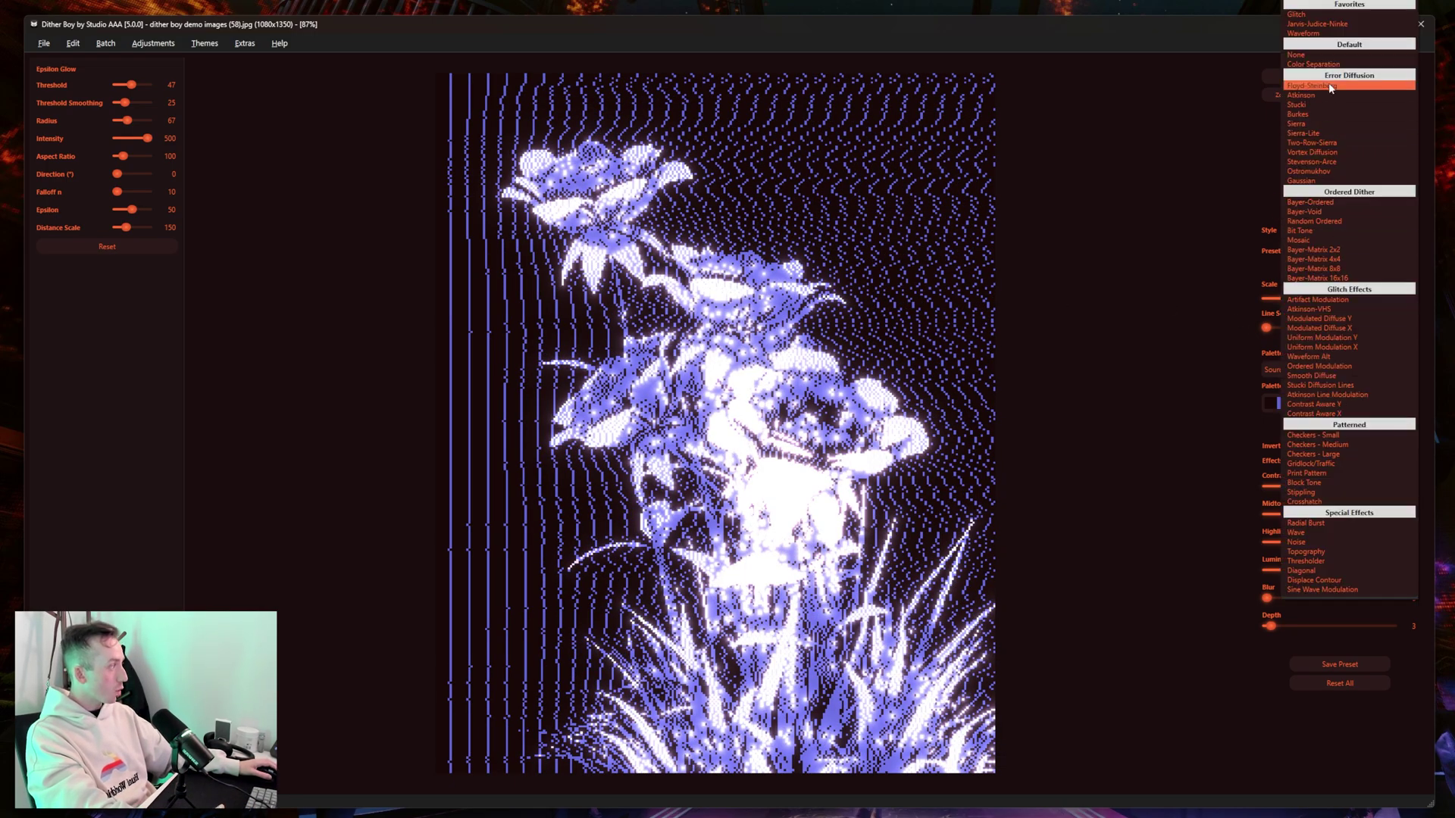
click(1332, 86)
click(1341, 230)
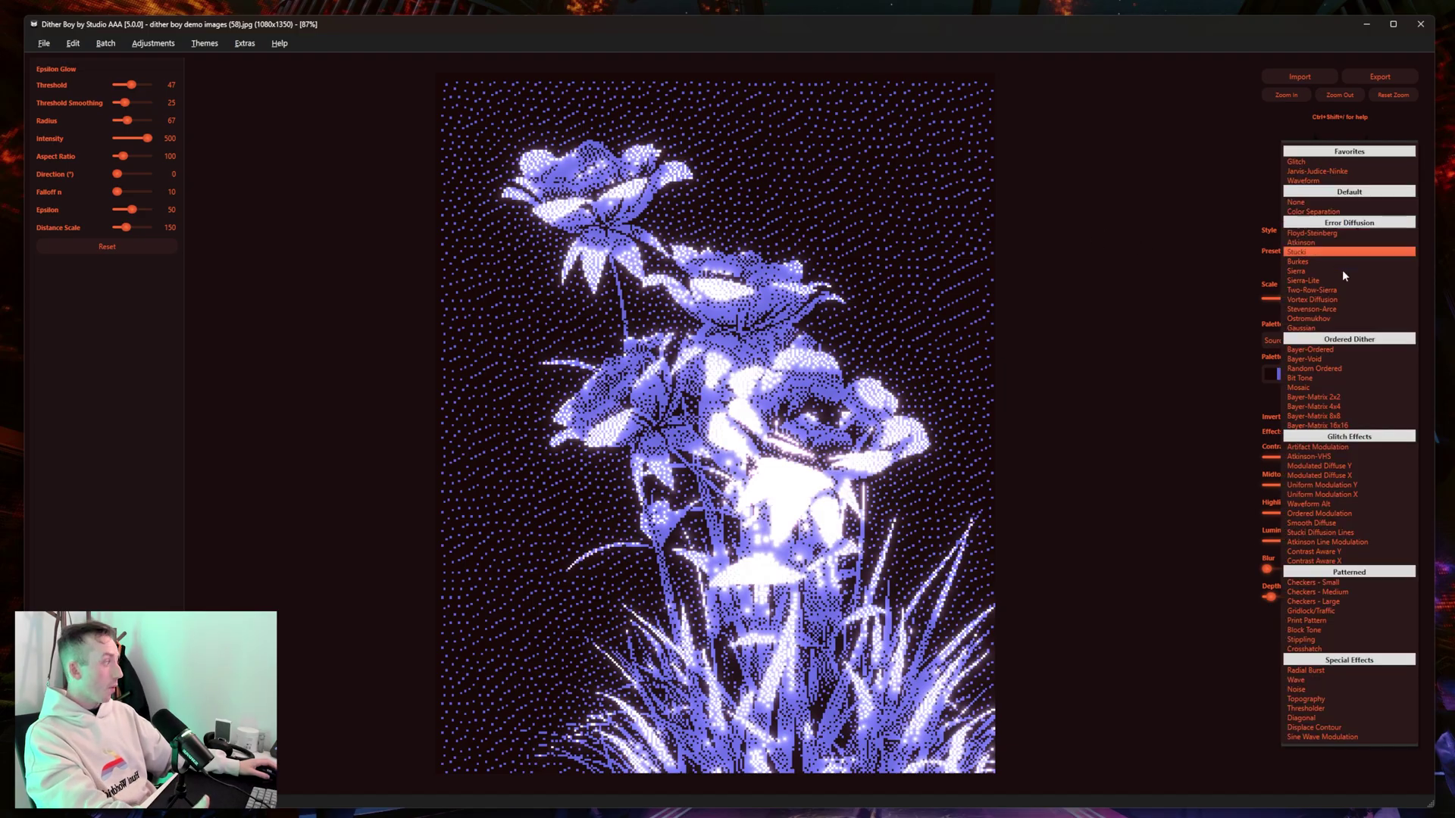
click(1346, 464)
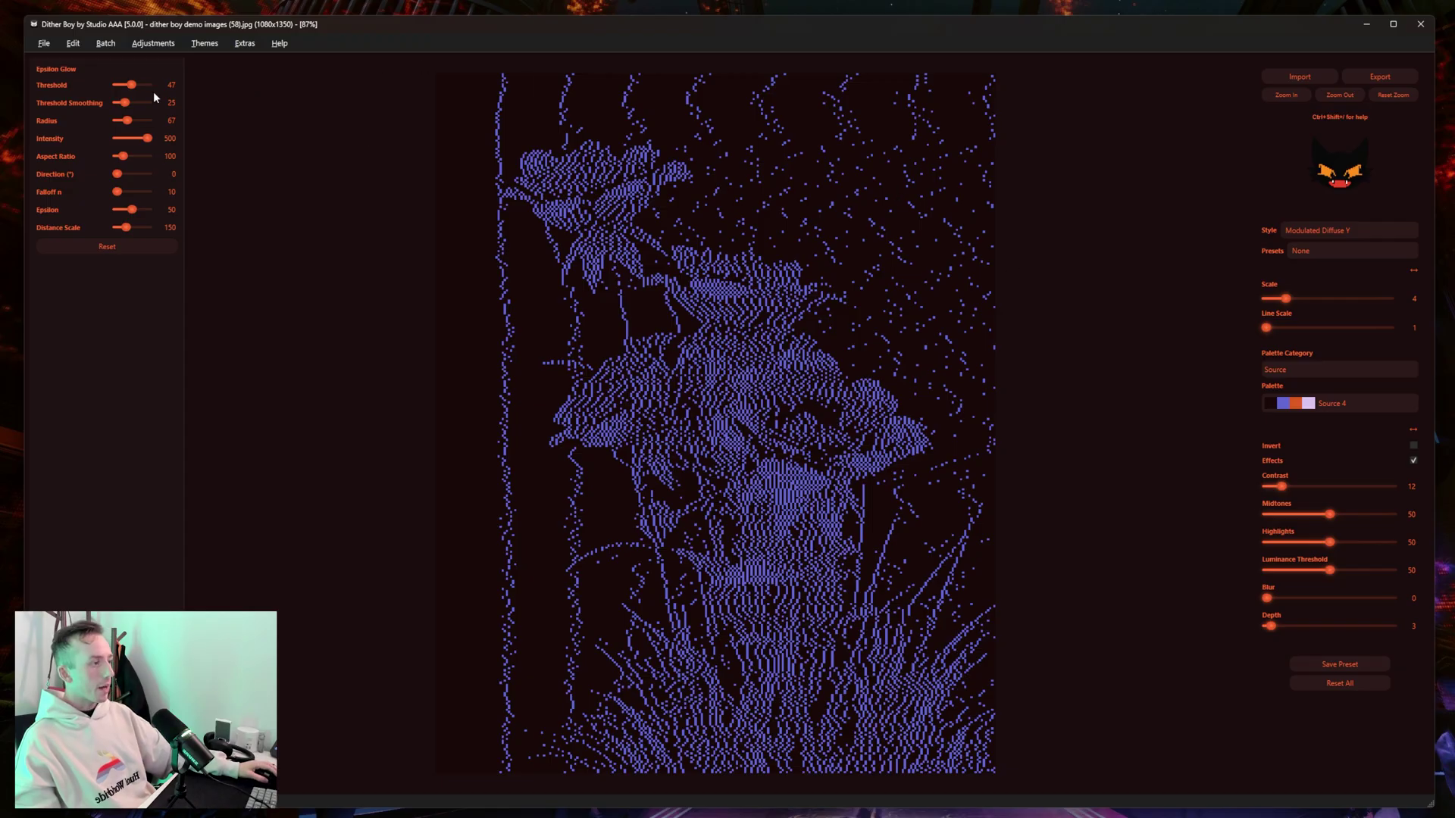
- Set glow Threshold to 10, Contrast to 17 and Line Scale to 5
drag(130, 85, 123, 88)
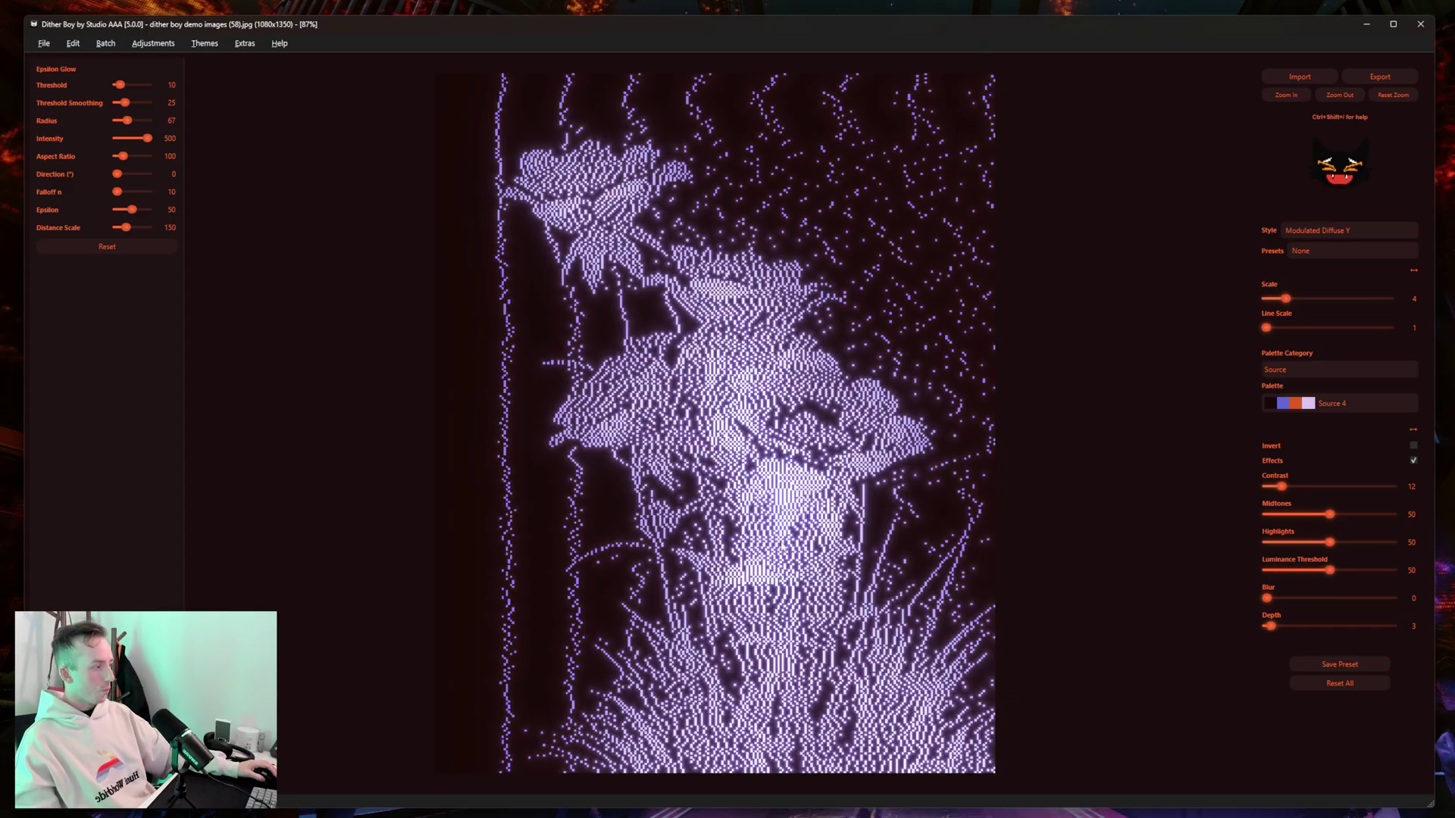
drag(1281, 487, 1291, 489)
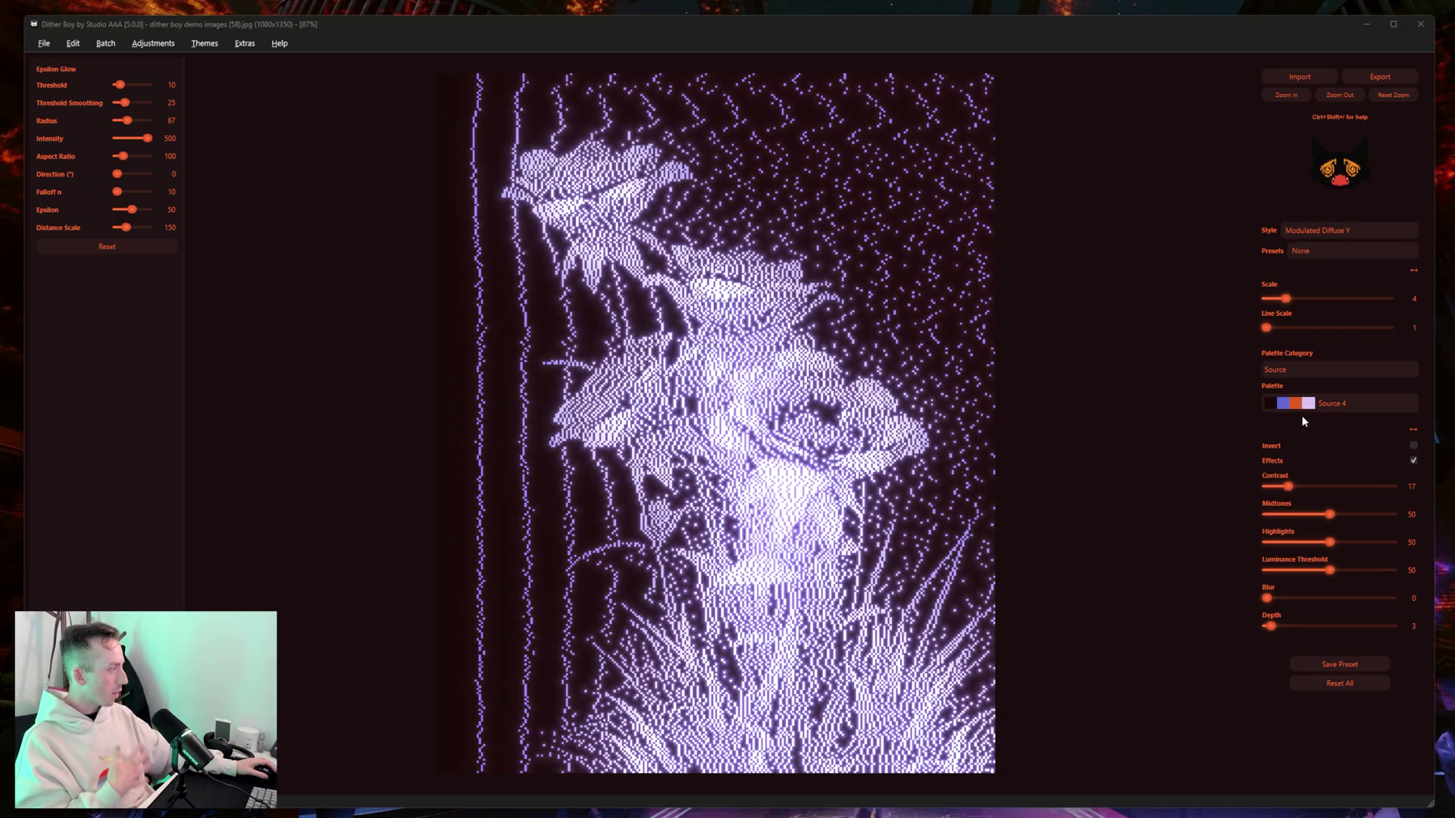
scroll(1315, 405, down, 4)
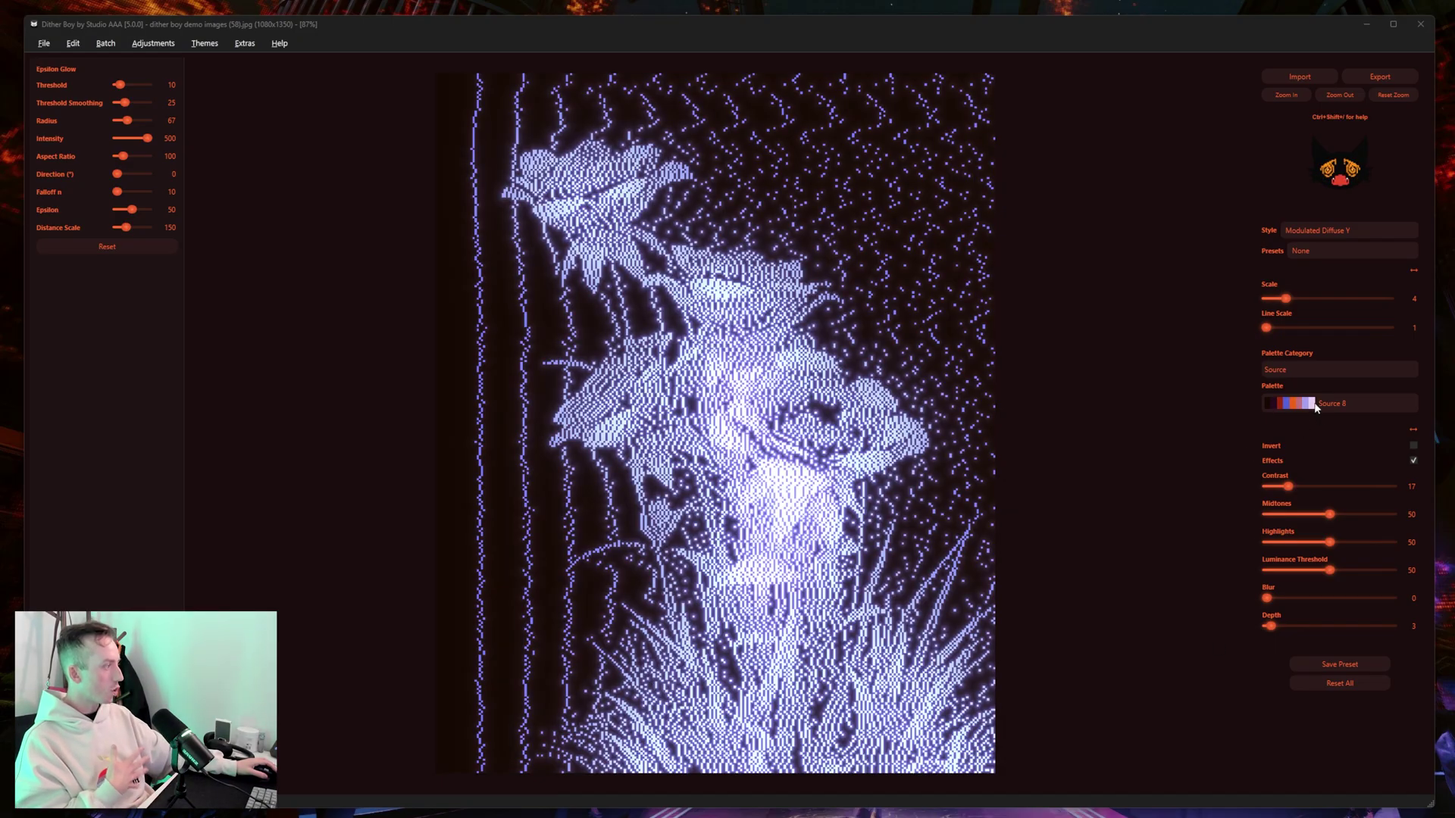
scroll(1316, 406, up, 4)
drag(1265, 328, 1295, 328)
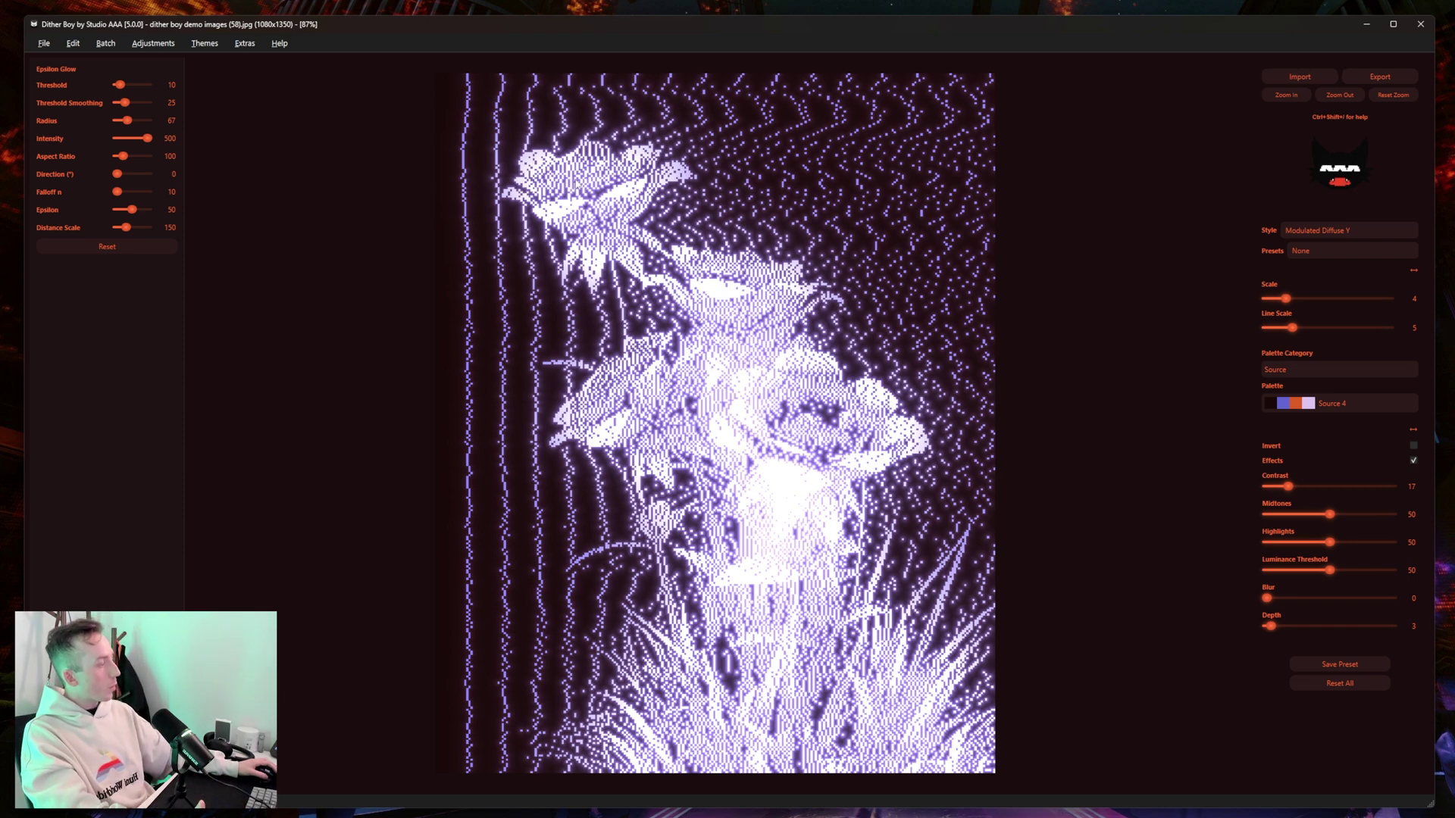
click(1333, 79)
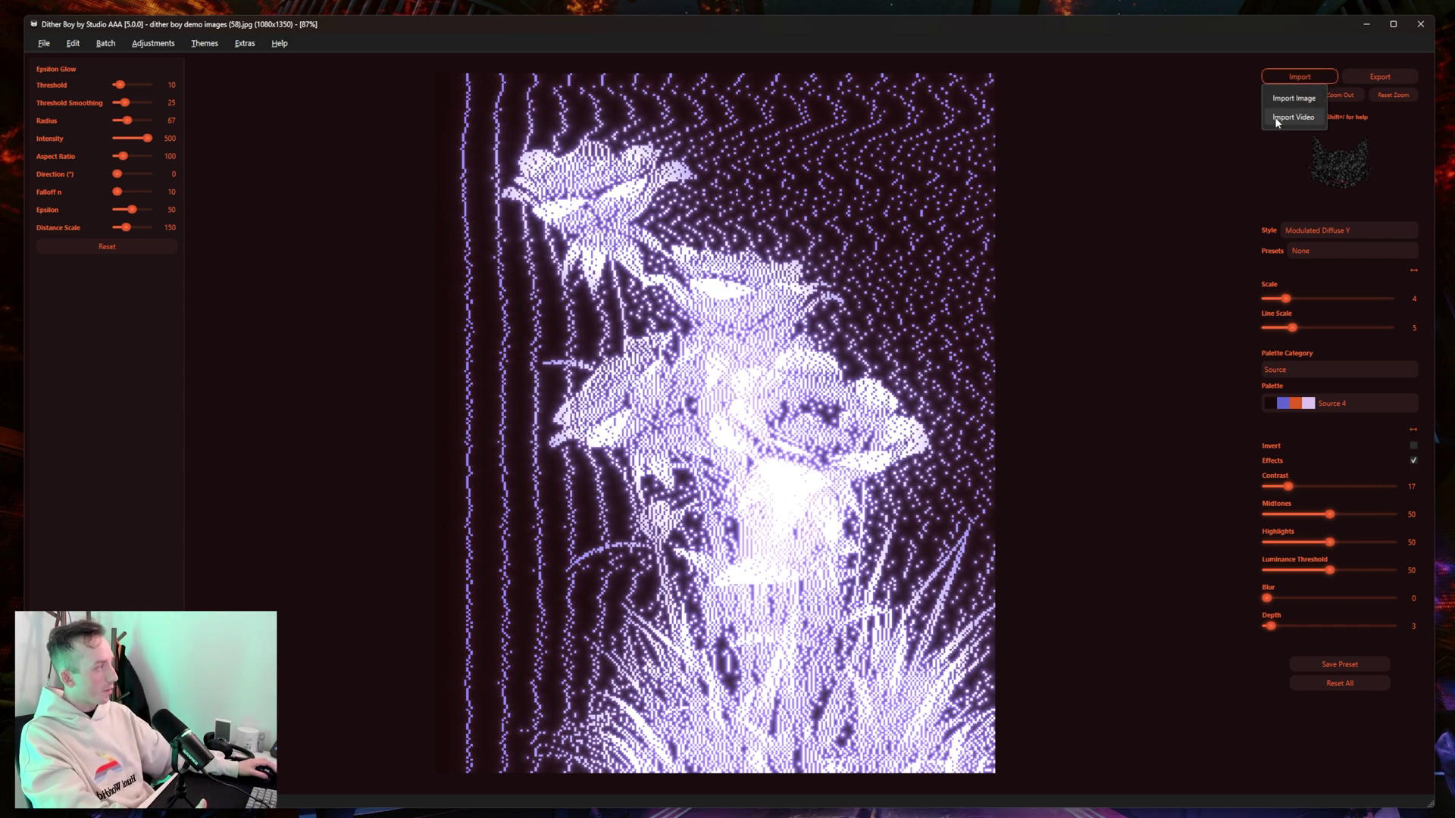
click(44, 43)
mouse_move(64, 137)
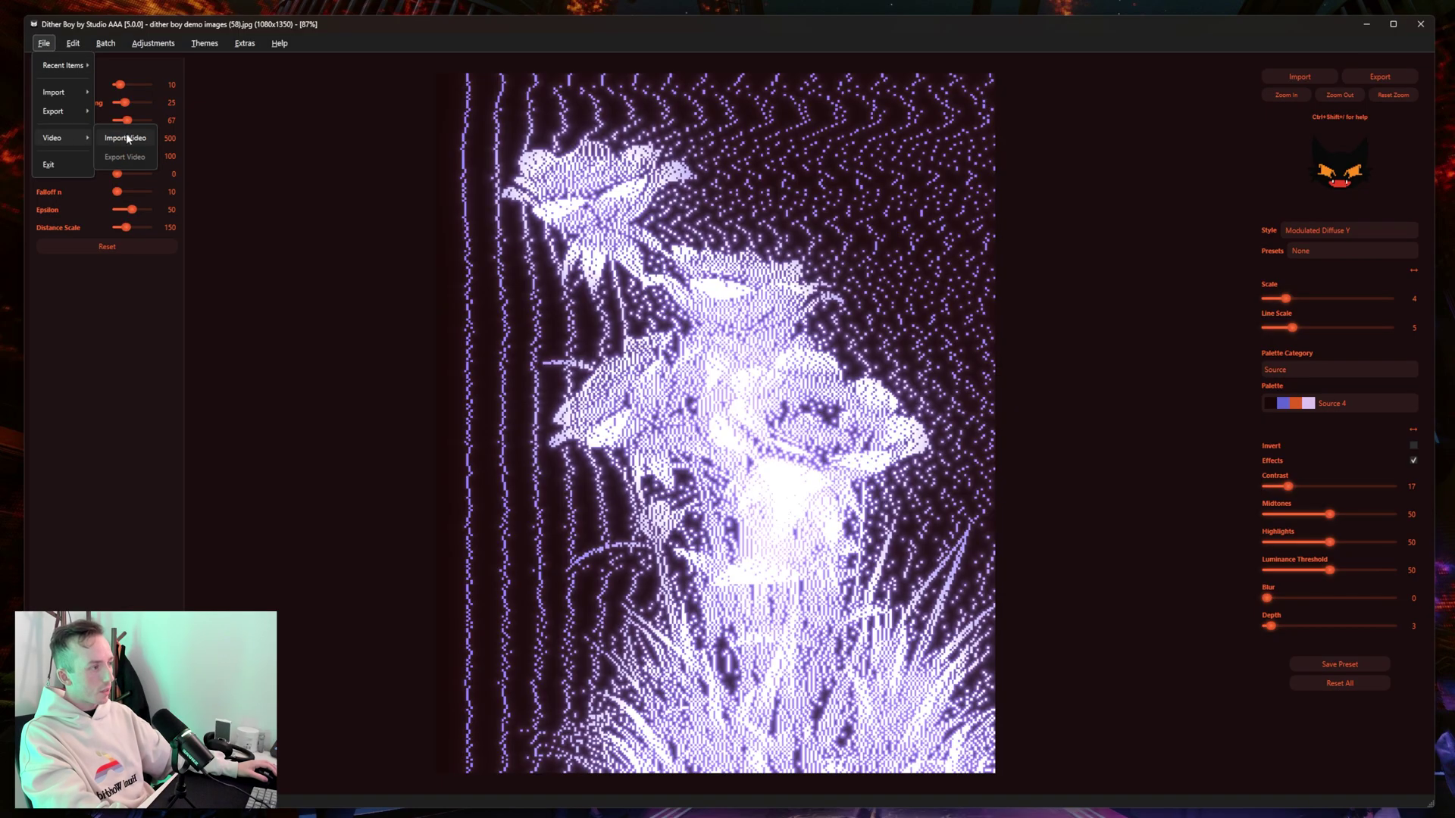
click(125, 139)
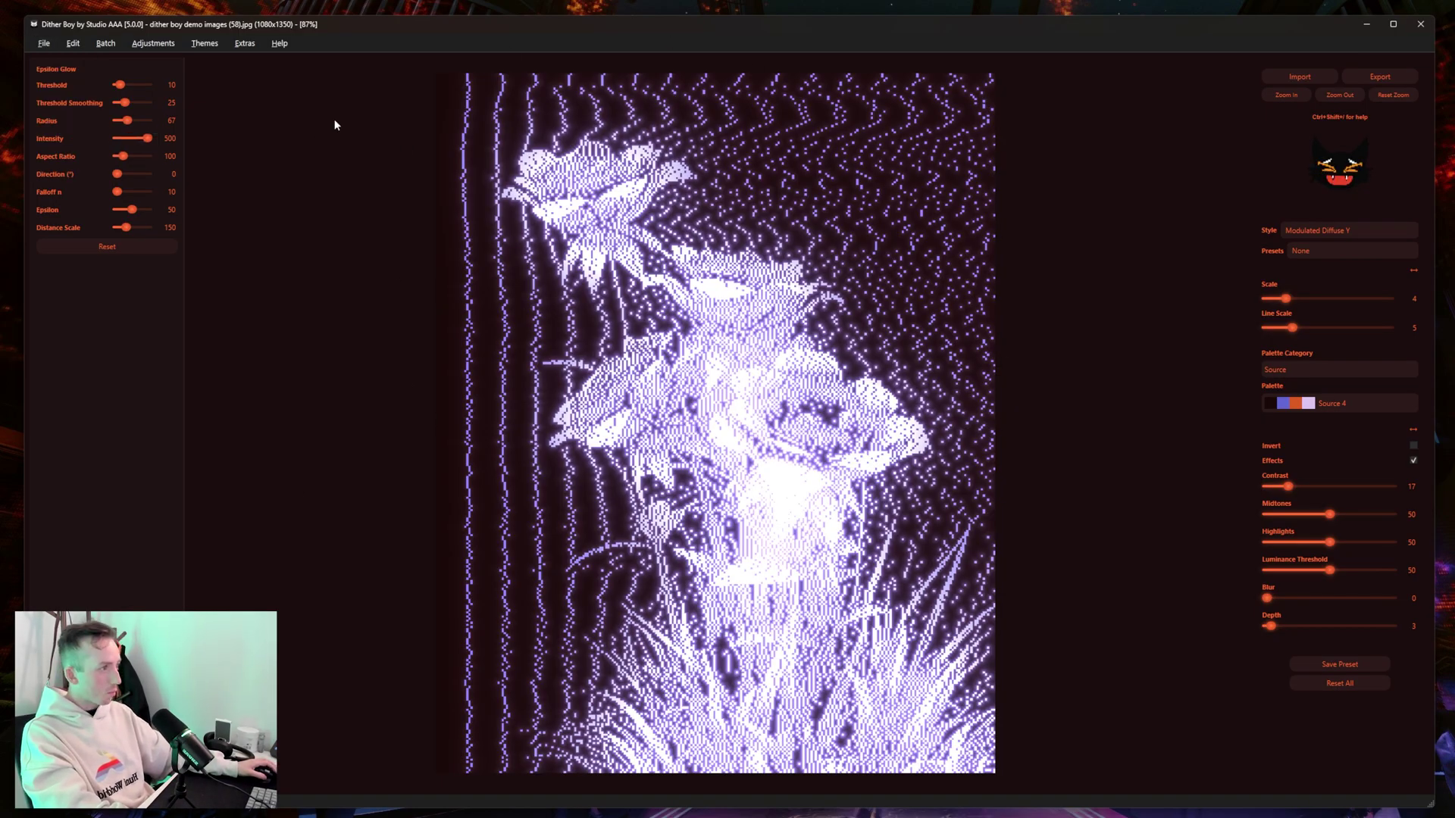
click(43, 44)
mouse_move(71, 143)
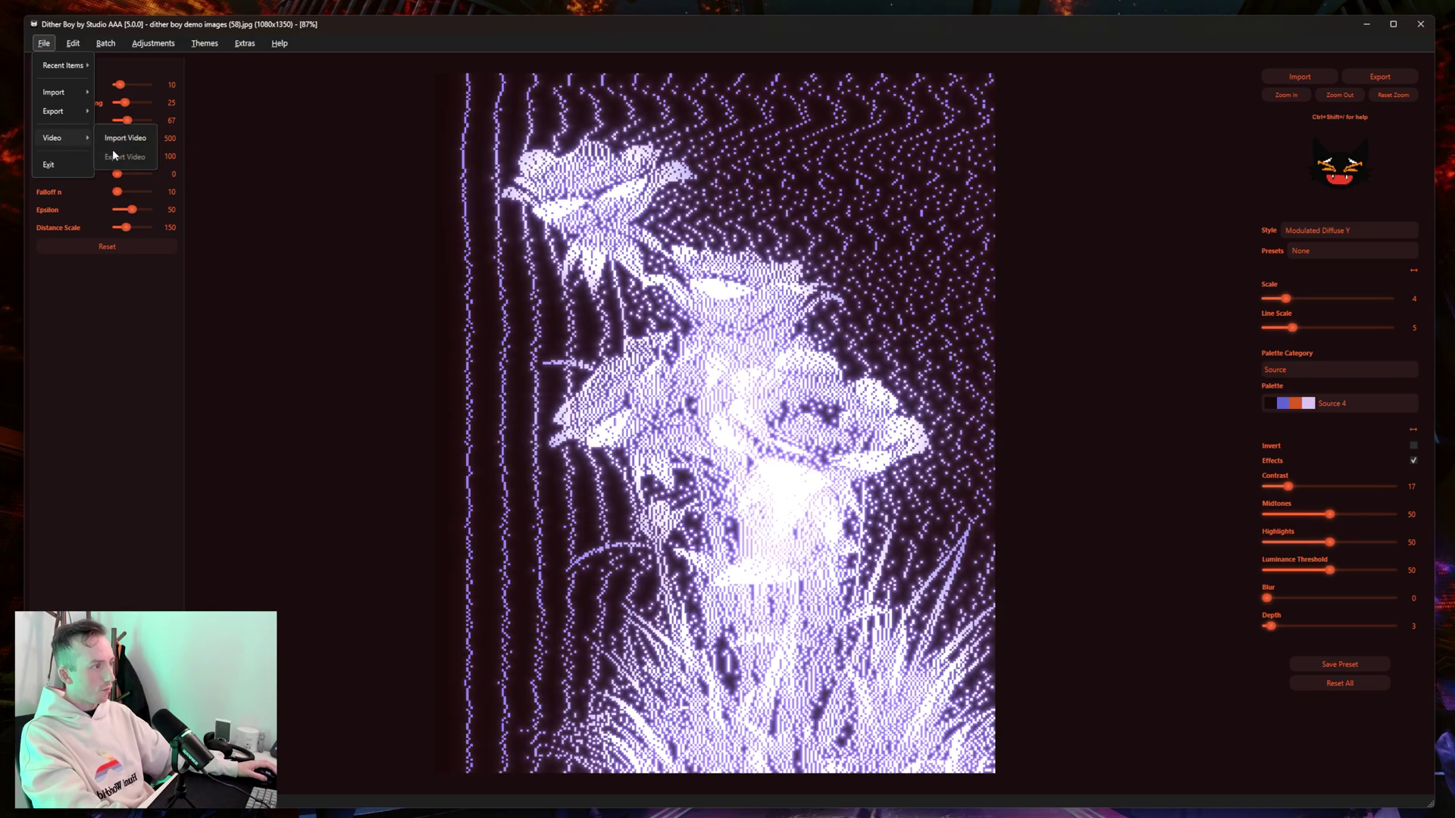
click(844, 261)
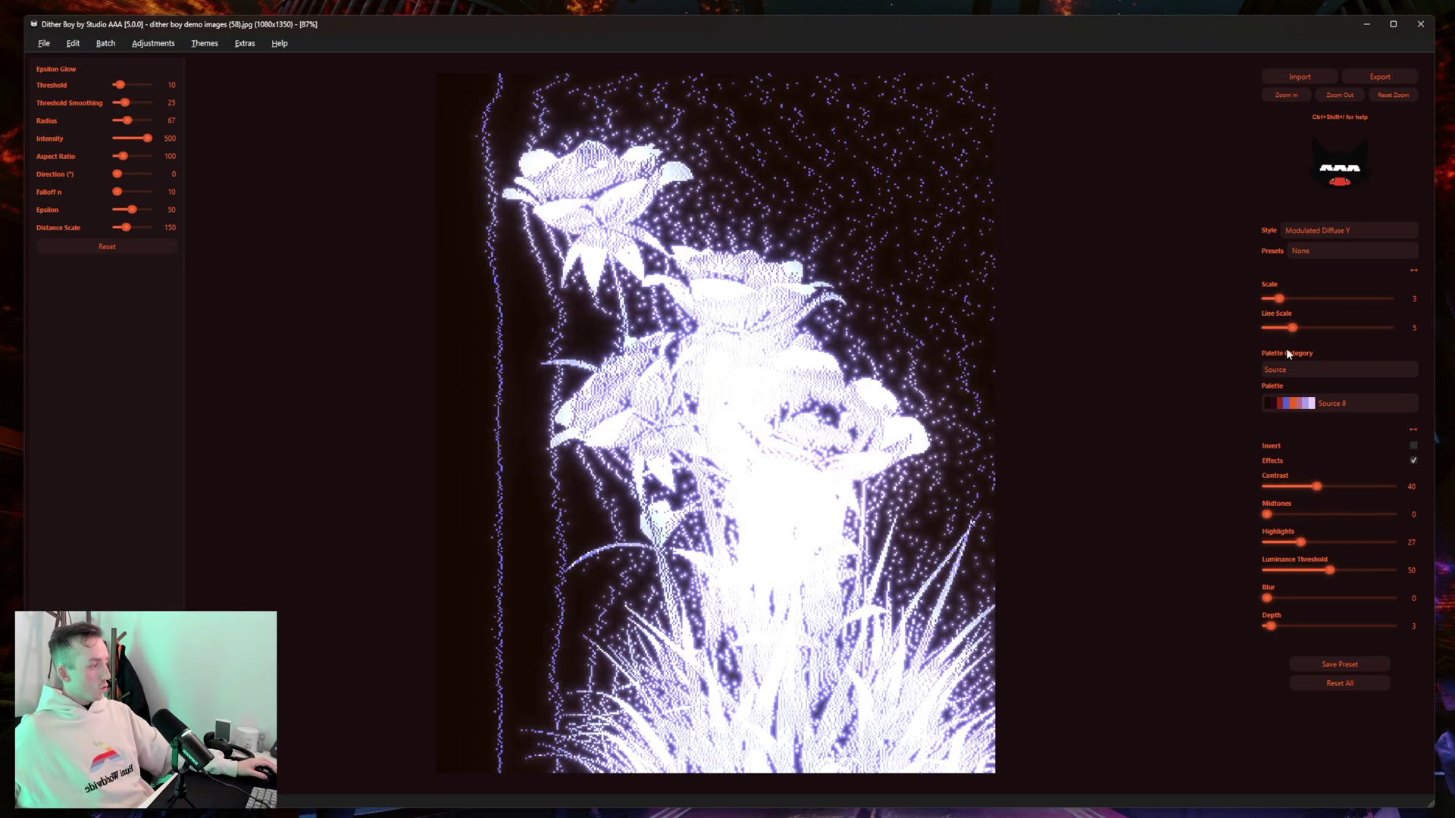
- Set the Epsilon Glow threshold to 25 and bring its radius down to 114
click(121, 87)
drag(121, 87, 121, 85)
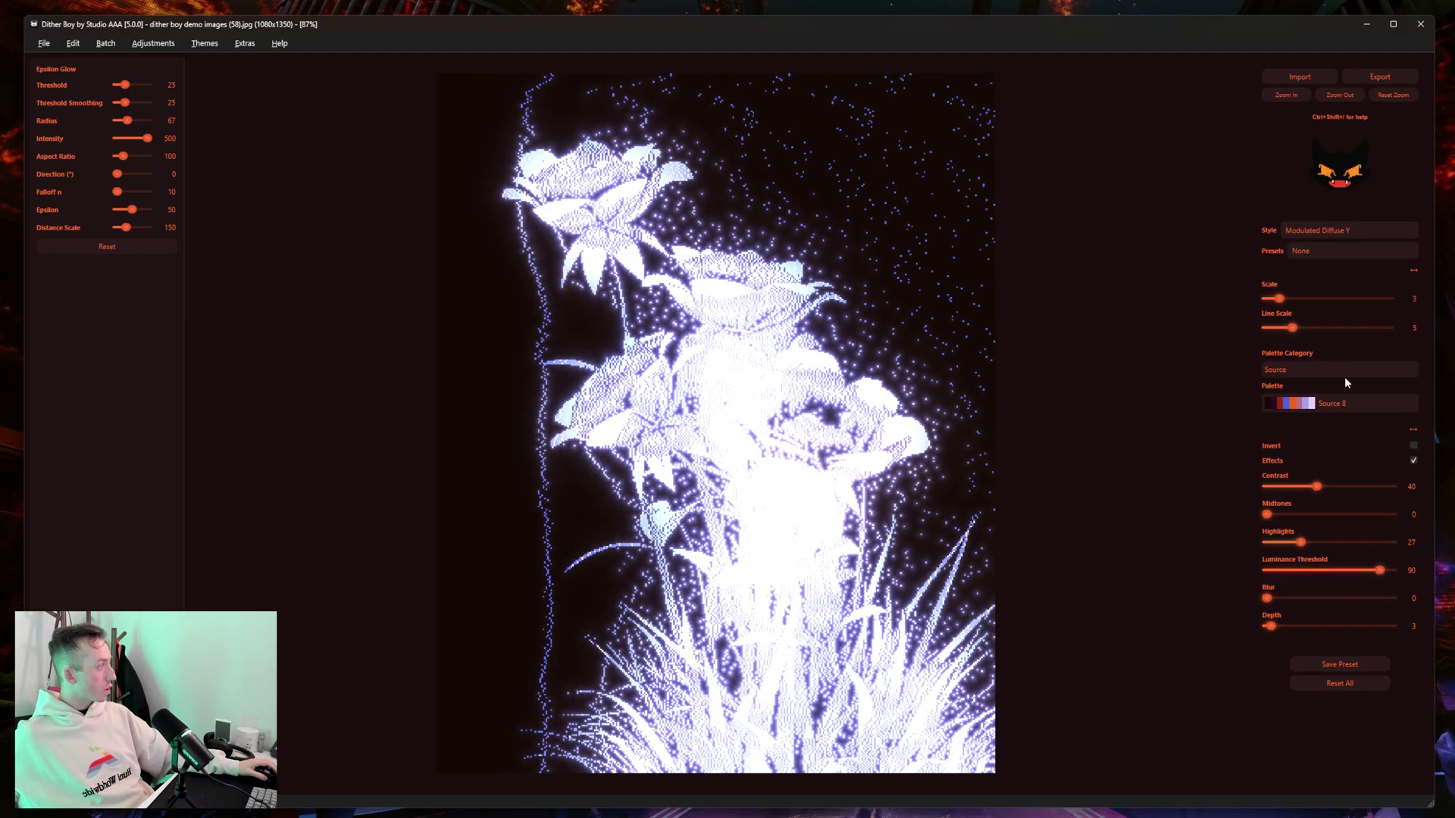
click(154, 121)
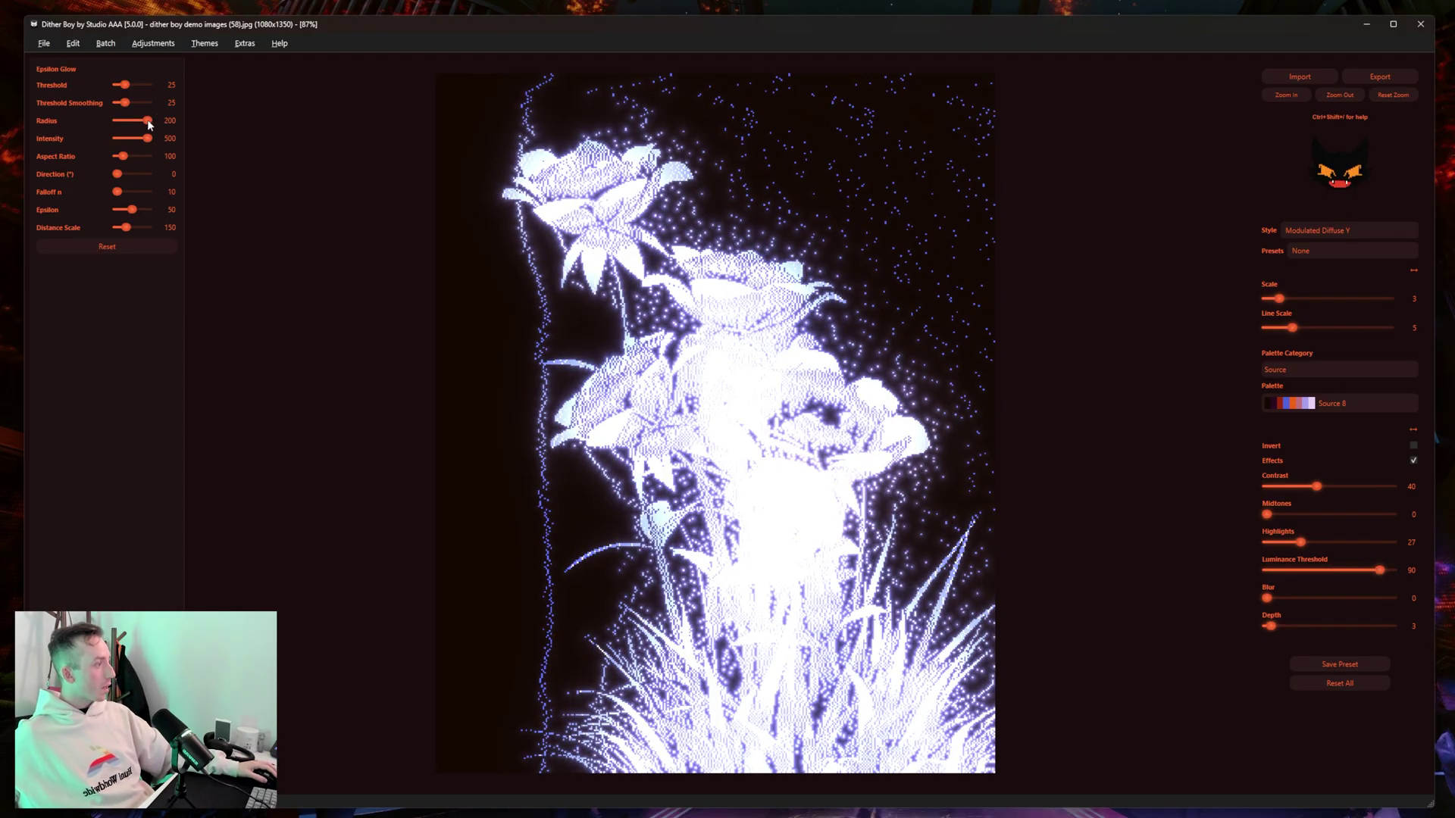
mouse_move(148, 121)
mouse_down()
mouse_move(118, 139)
mouse_move(142, 141)
mouse_up()
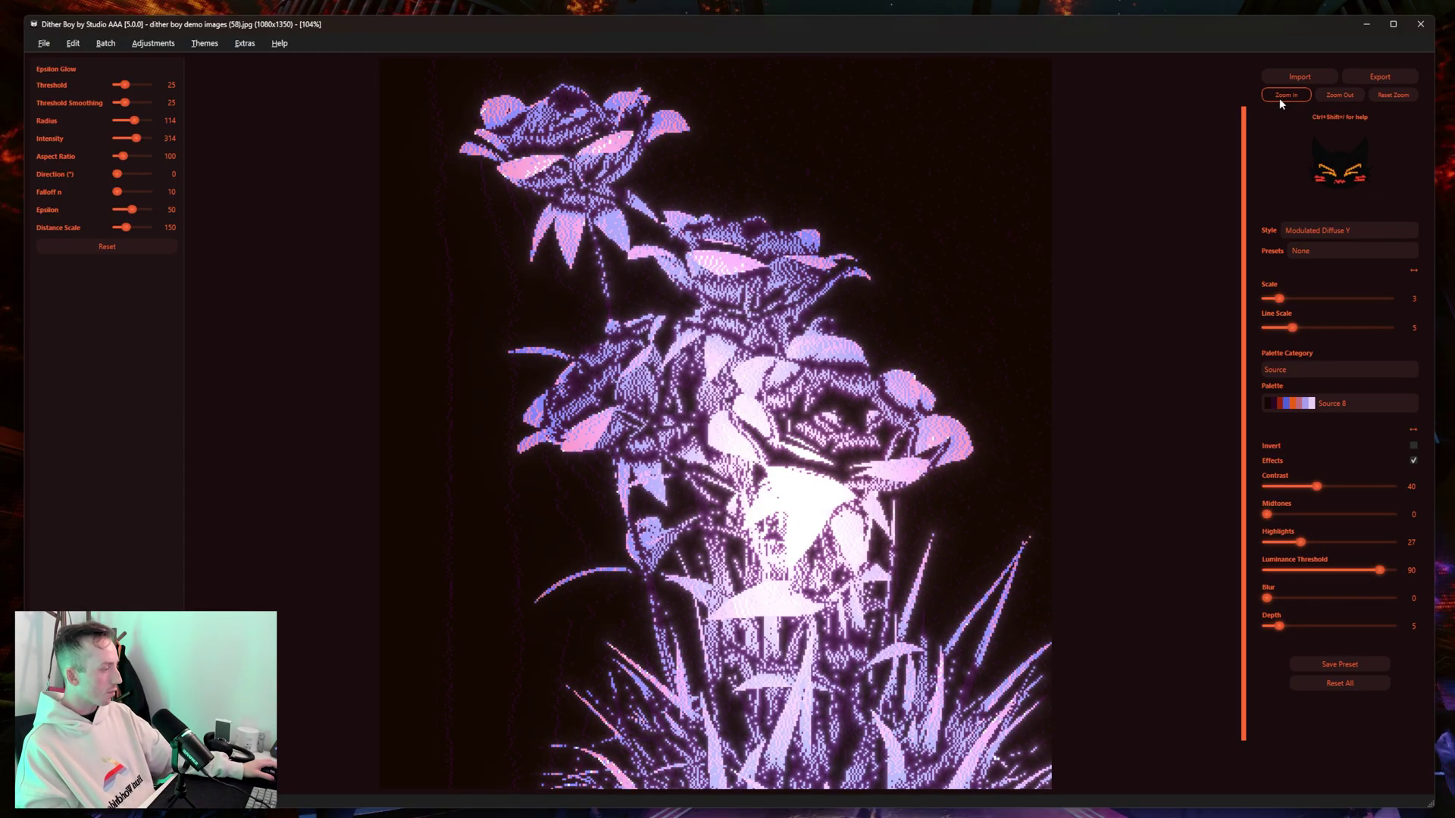
- Zoom into the image and pan around to inspect the dither detail
click(1279, 98)
scroll(758, 252, up, 10)
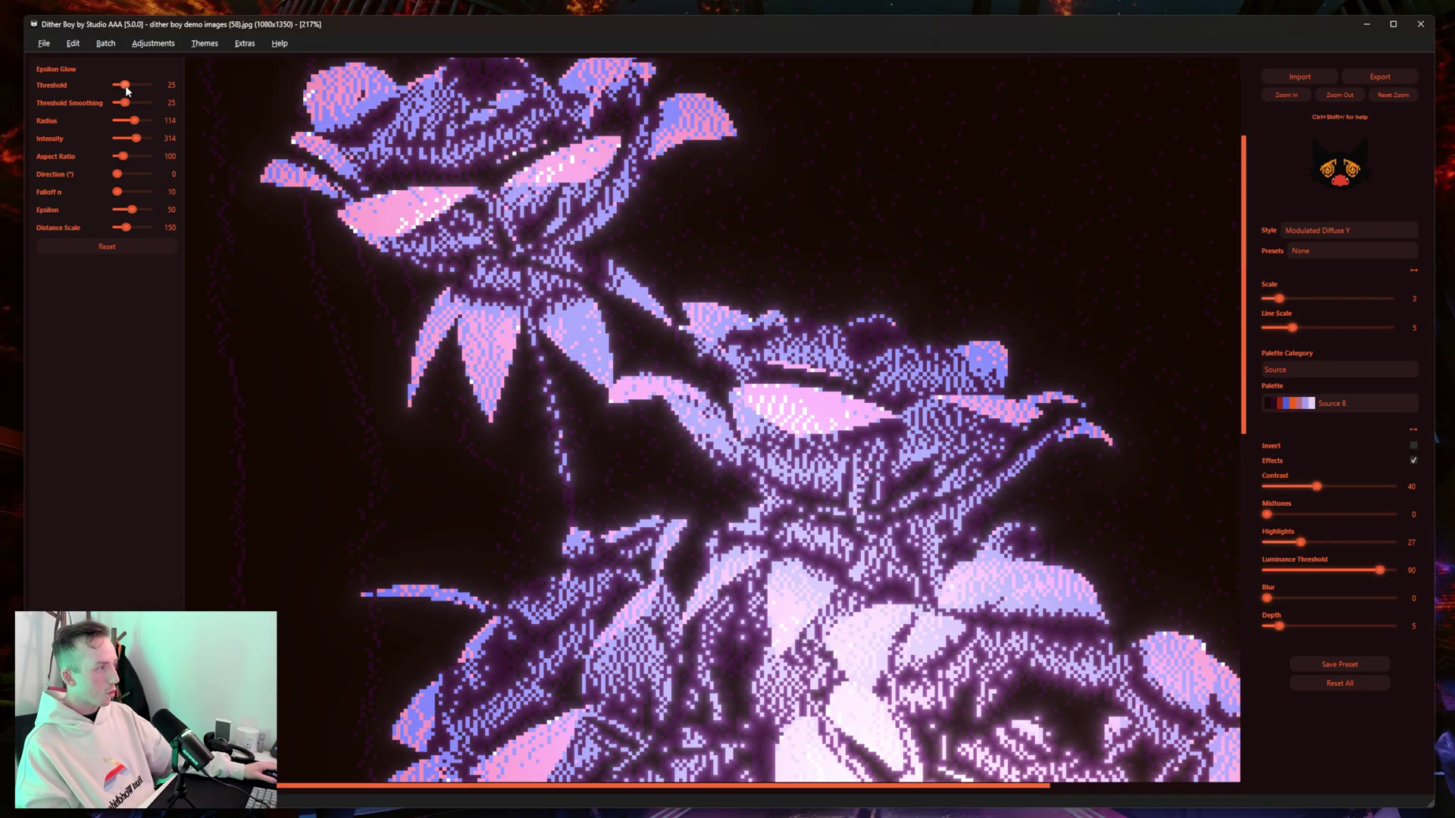
scroll(642, 211, down, 10)
scroll(643, 212, right, 5)
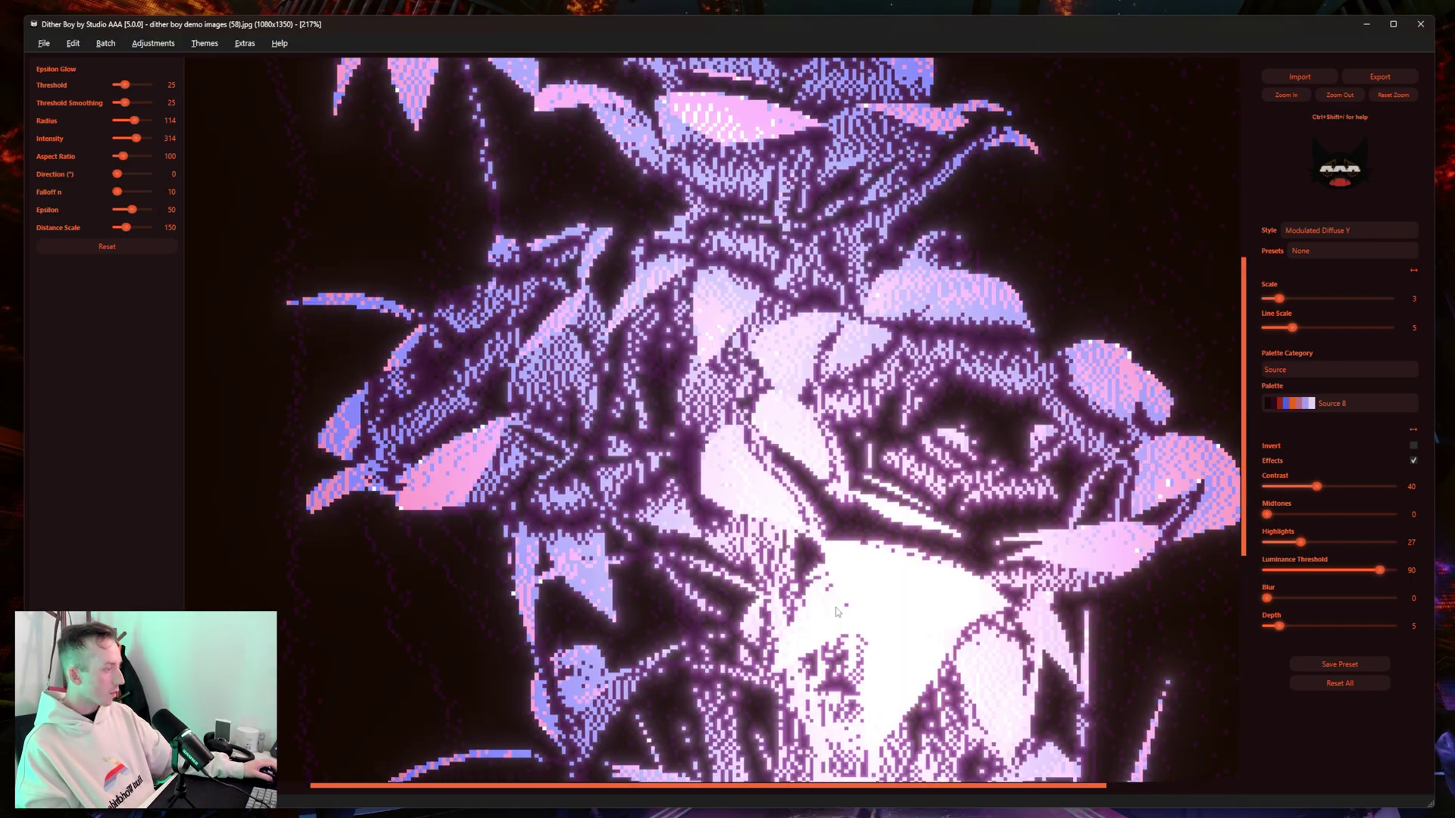
scroll(643, 211, up, 10)
scroll(642, 211, left, 5)
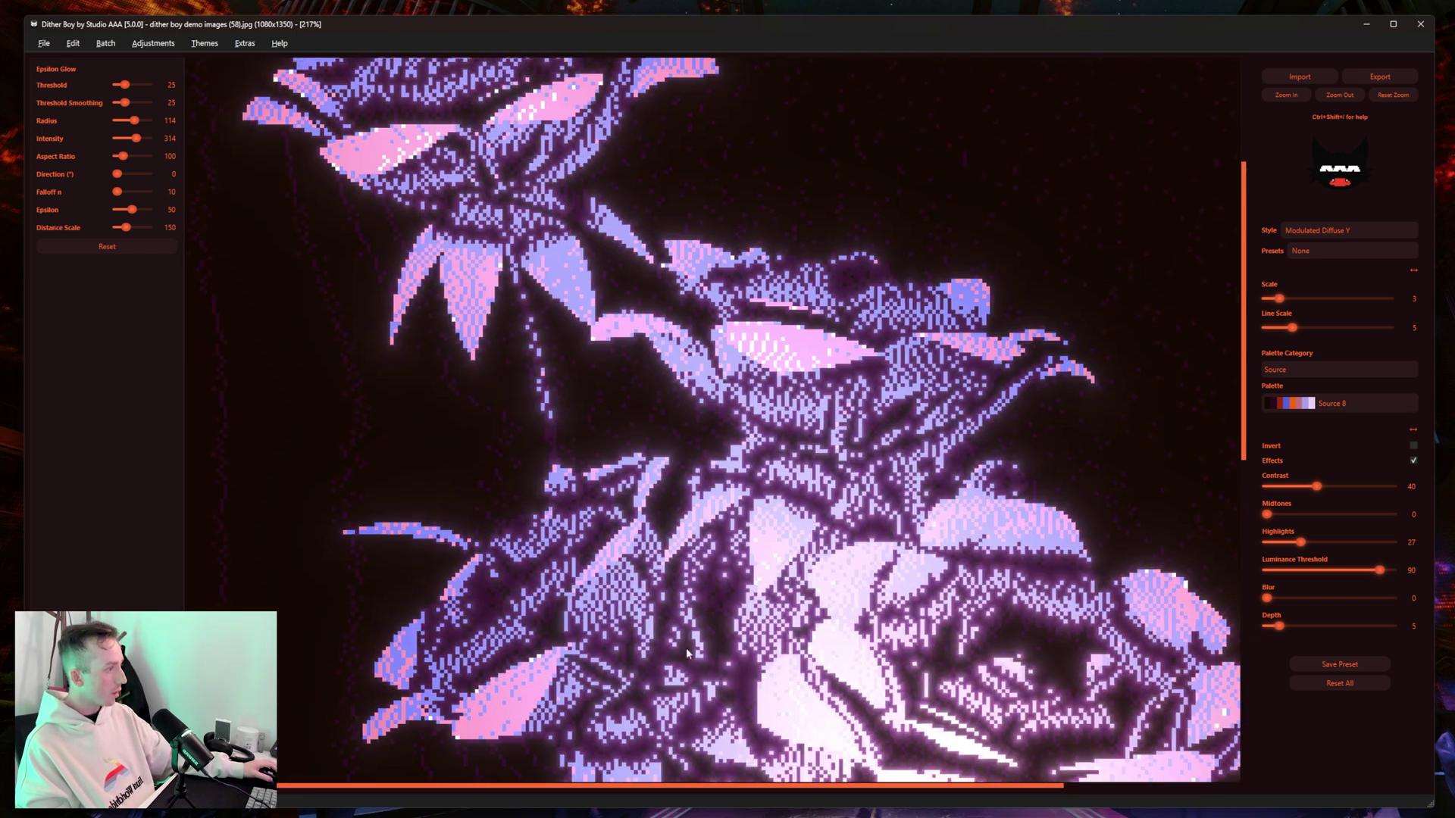
- Lower the Epsilon Glow threshold to 22, with radius 196 and intensity 500
drag(128, 88, 121, 88)
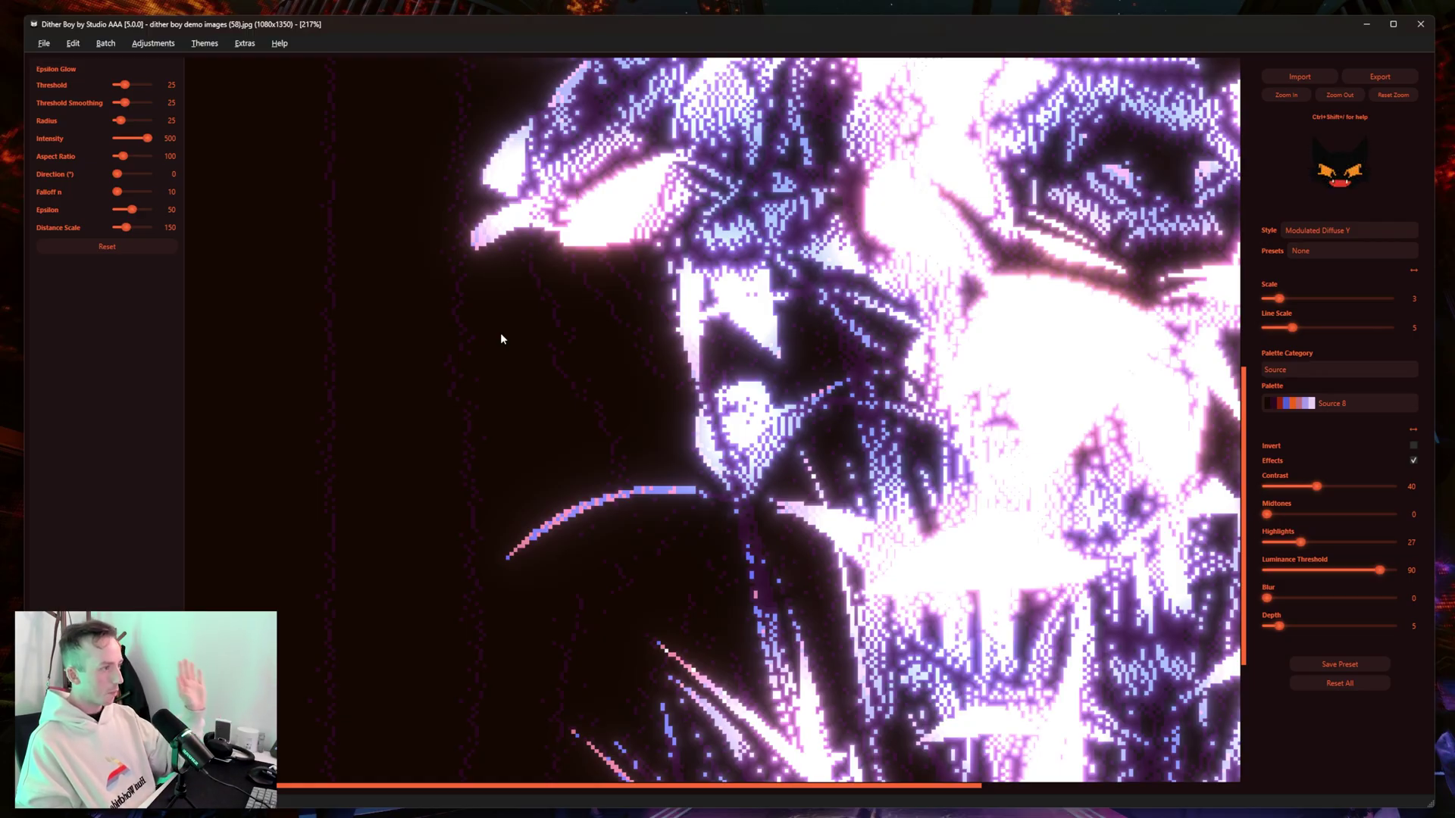
scroll(500, 339, up, 15)
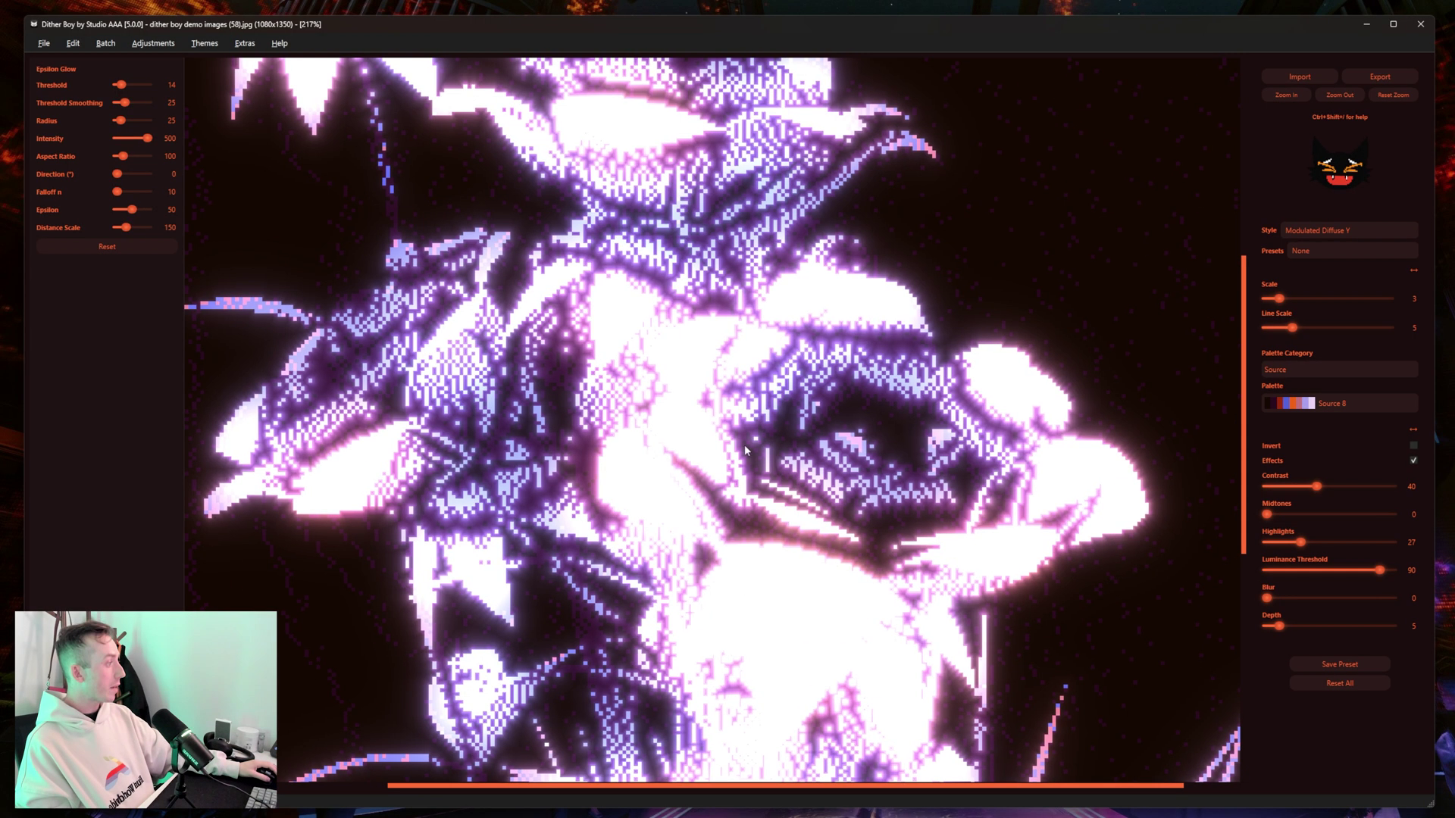
scroll(780, 356, down, 5)
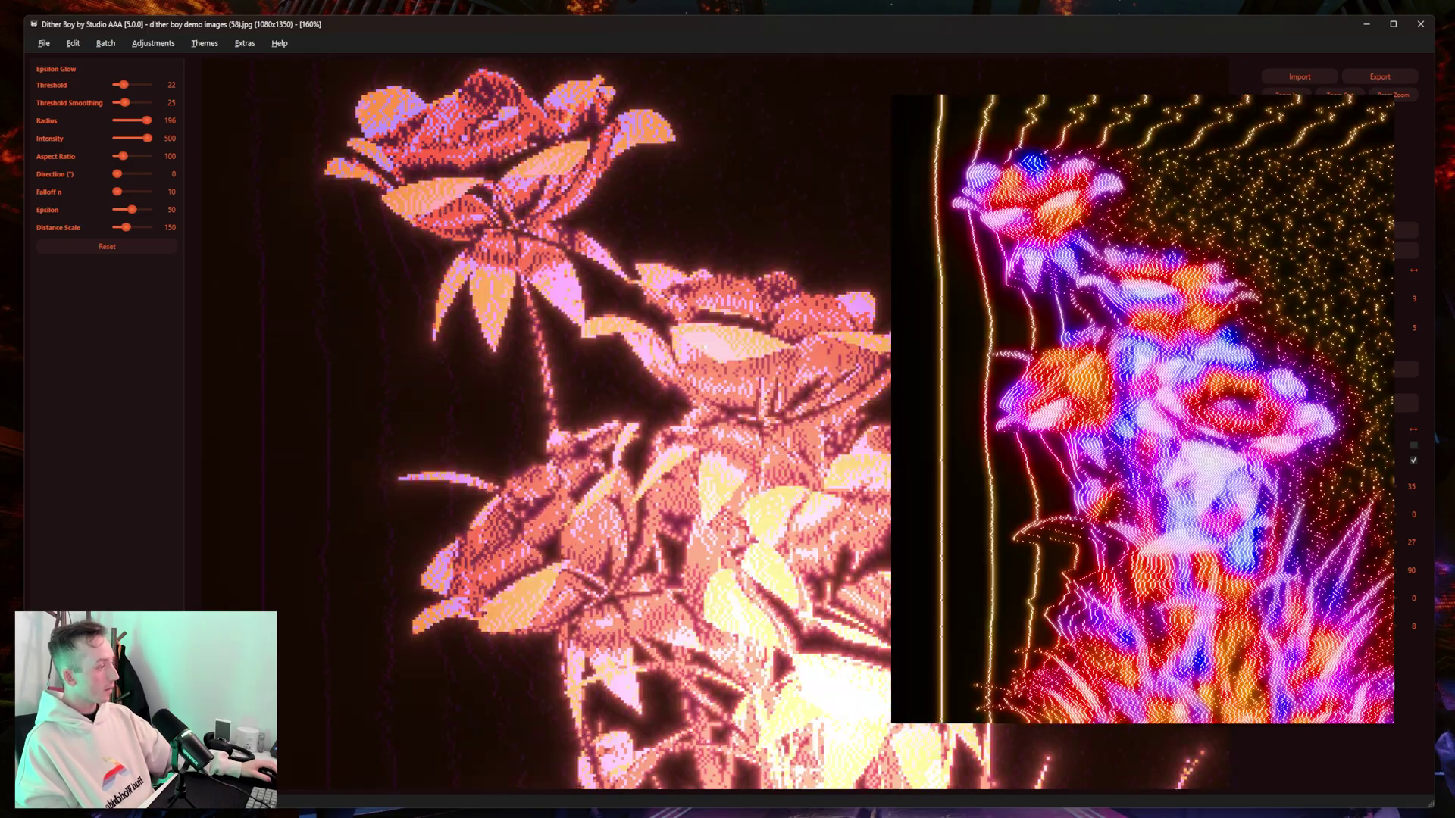
- Move the right-panel Midtones slider from 0 to 54
scroll(754, 216, down, 5)
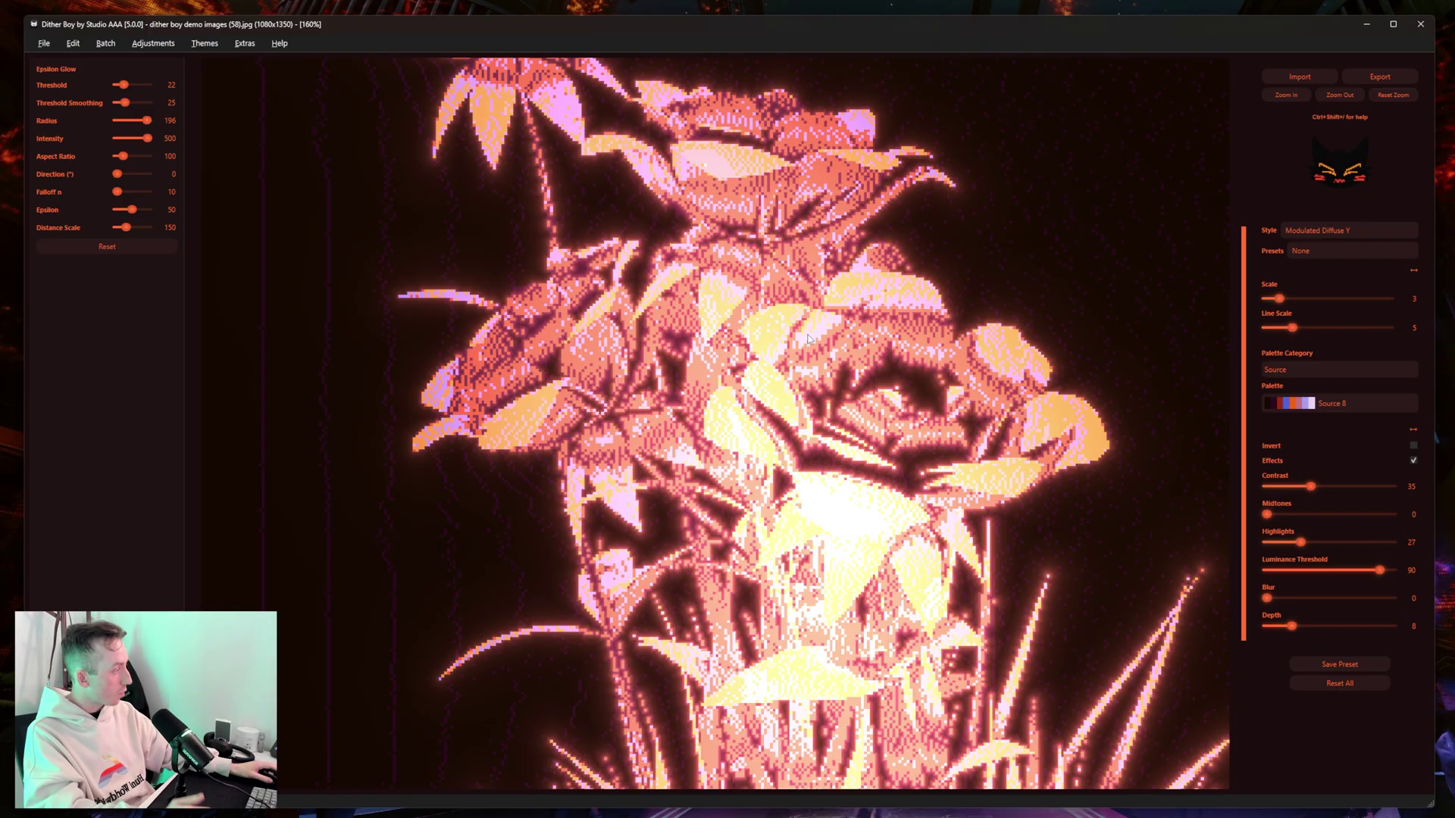
drag(1264, 516, 1334, 514)
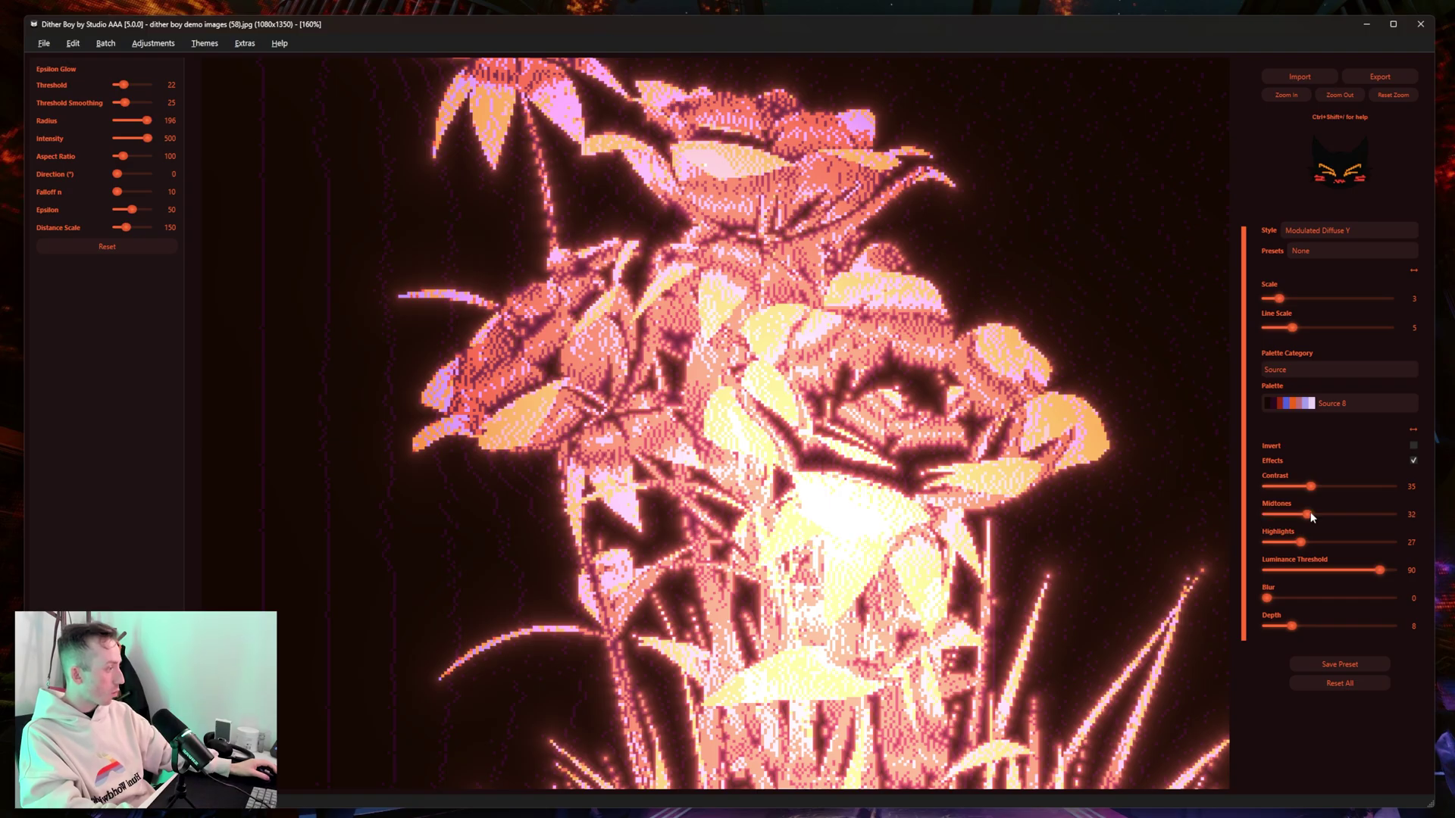
scroll(1011, 489, up, 3)
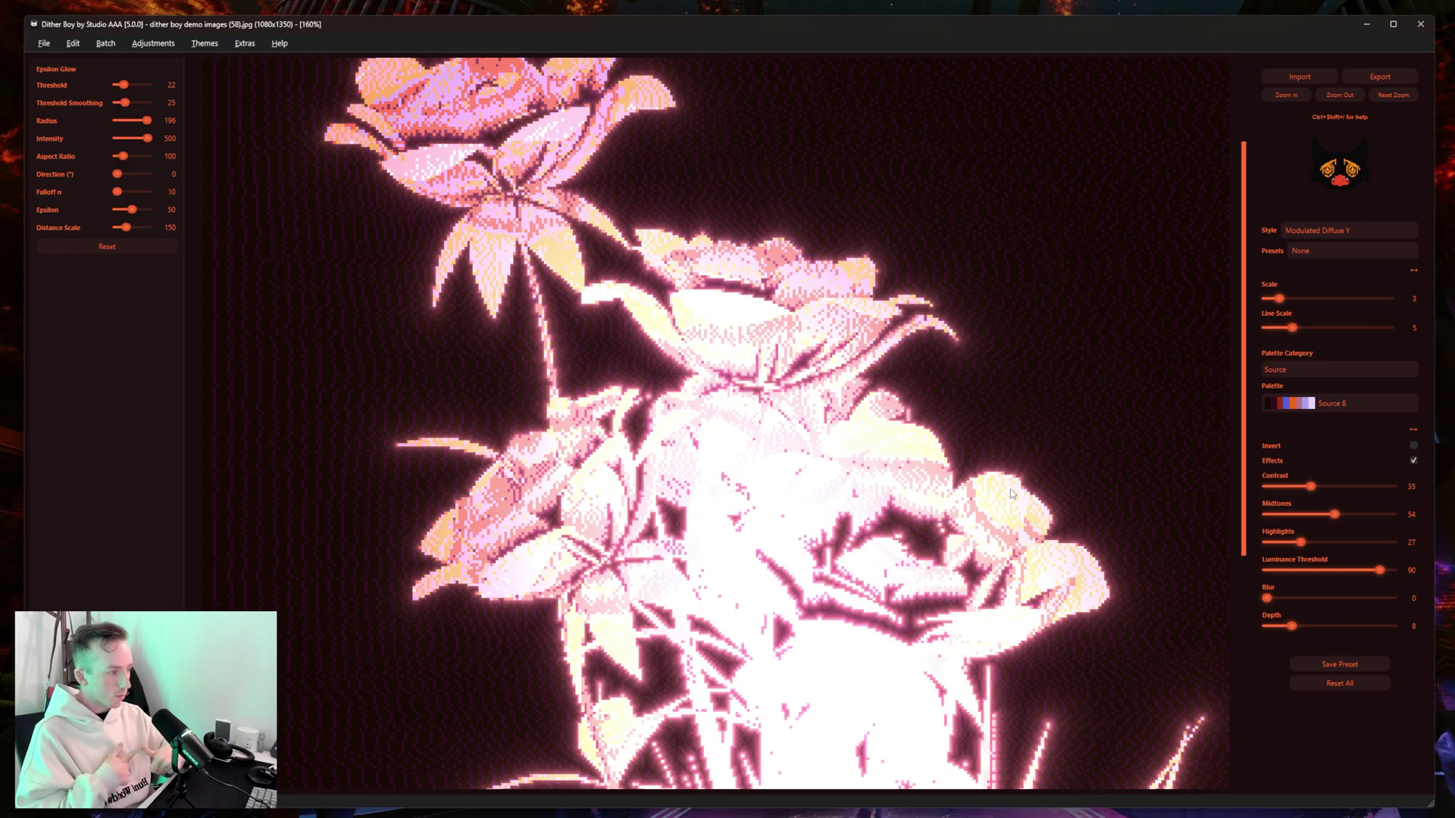
scroll(1010, 489, up, 2)
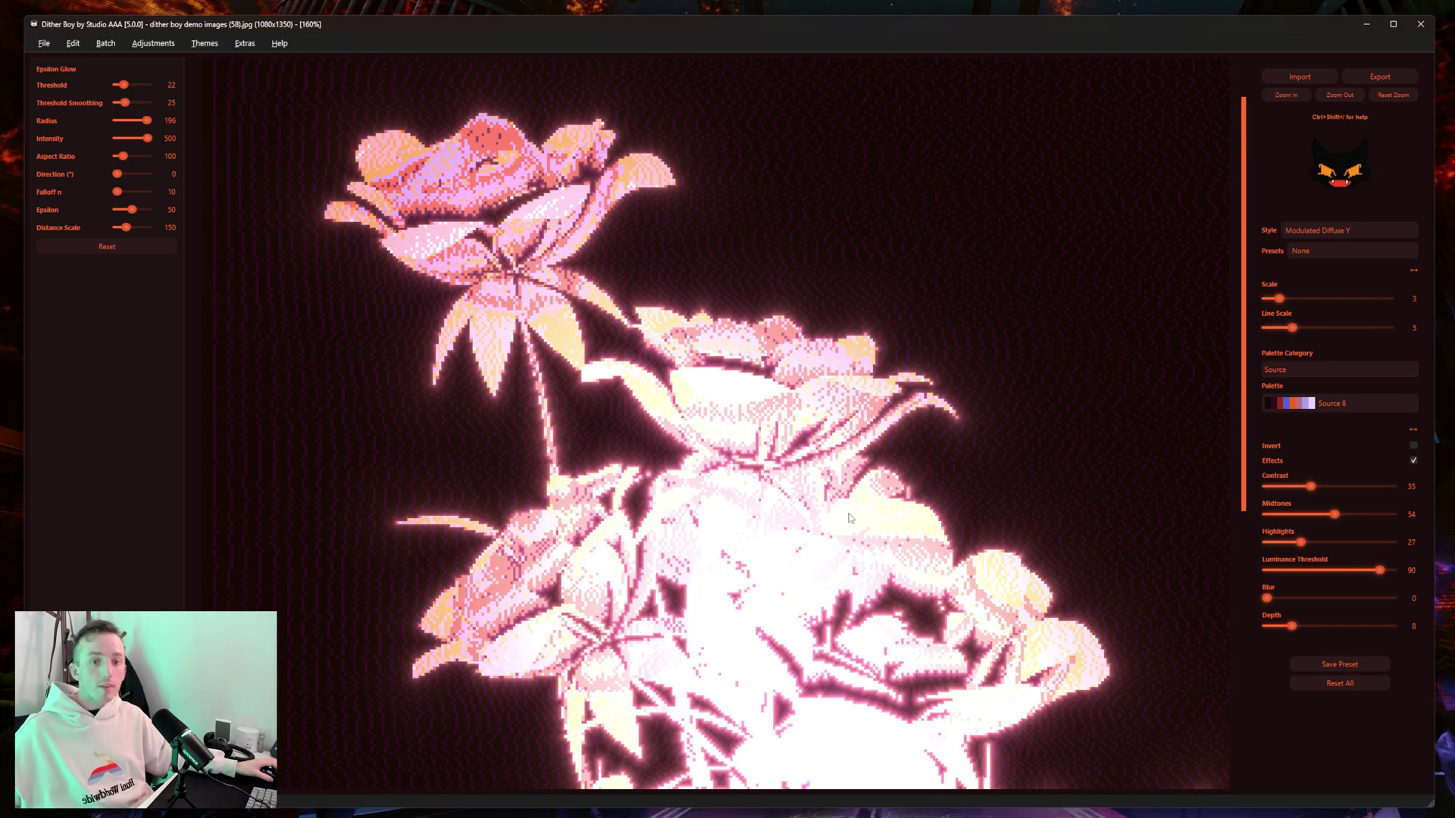